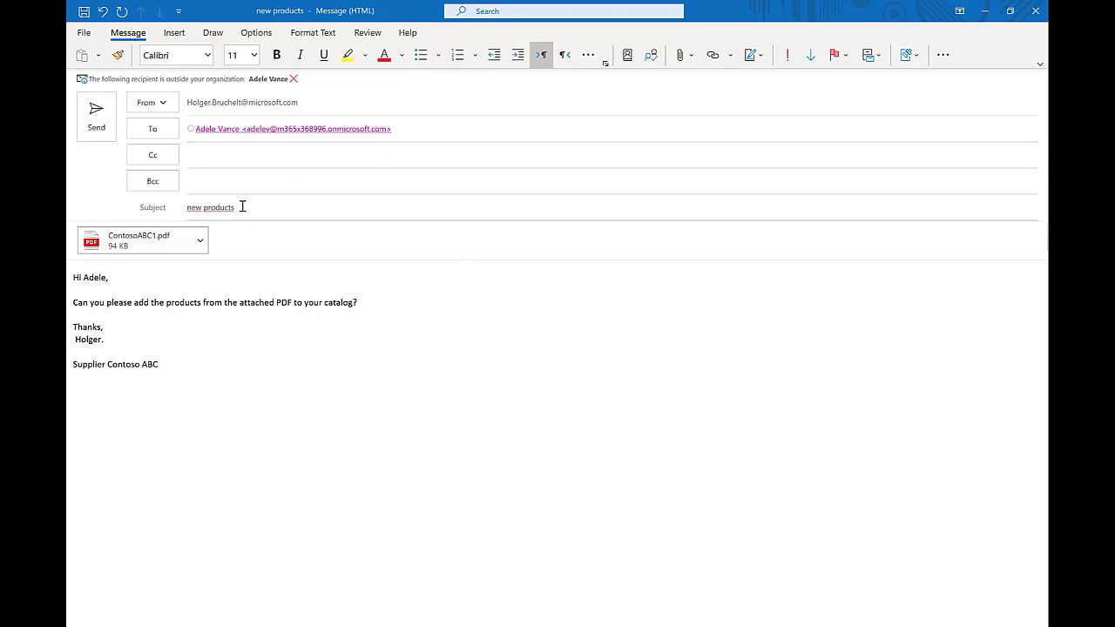
Review the request text and the product table in the attached ContosoABC1.pdf, and send the "new products" email
click(177, 213)
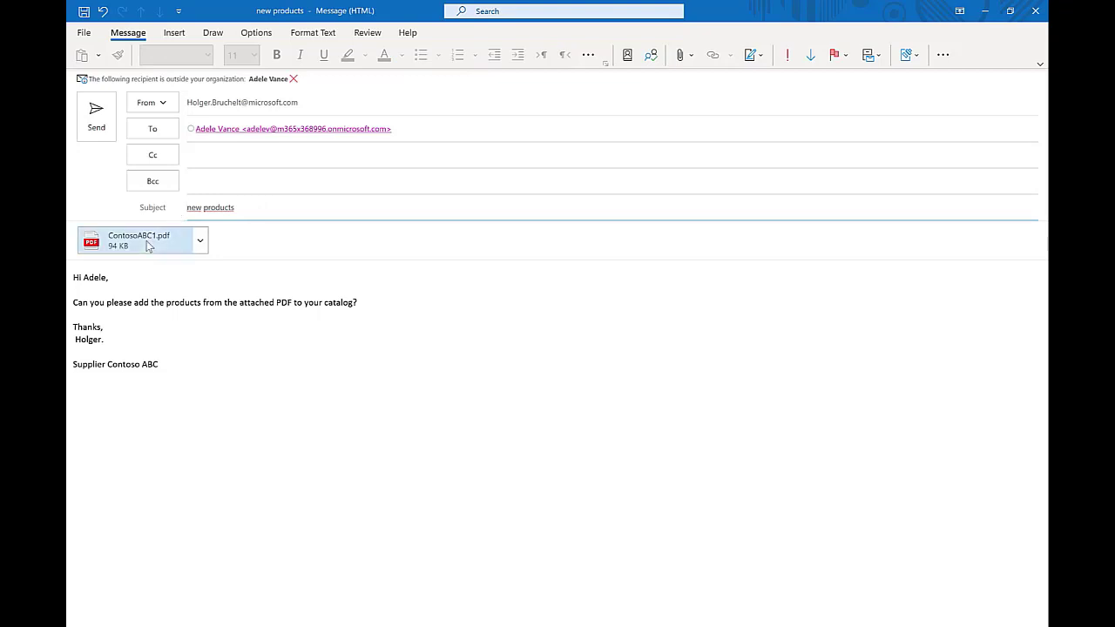
drag(73, 301, 361, 303)
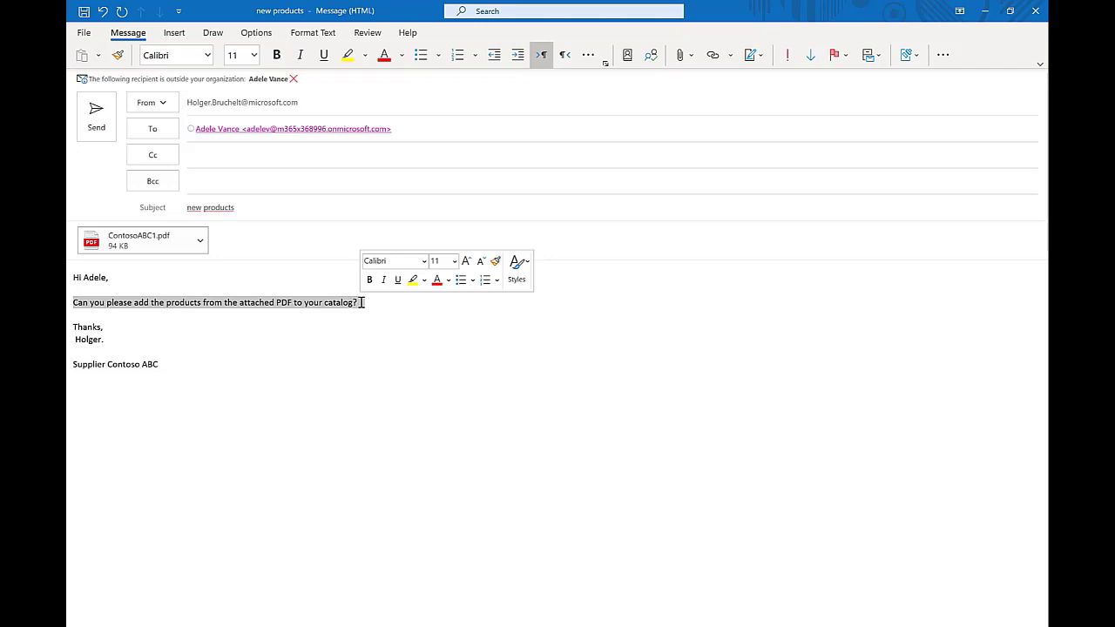
click(343, 317)
double_click(162, 242)
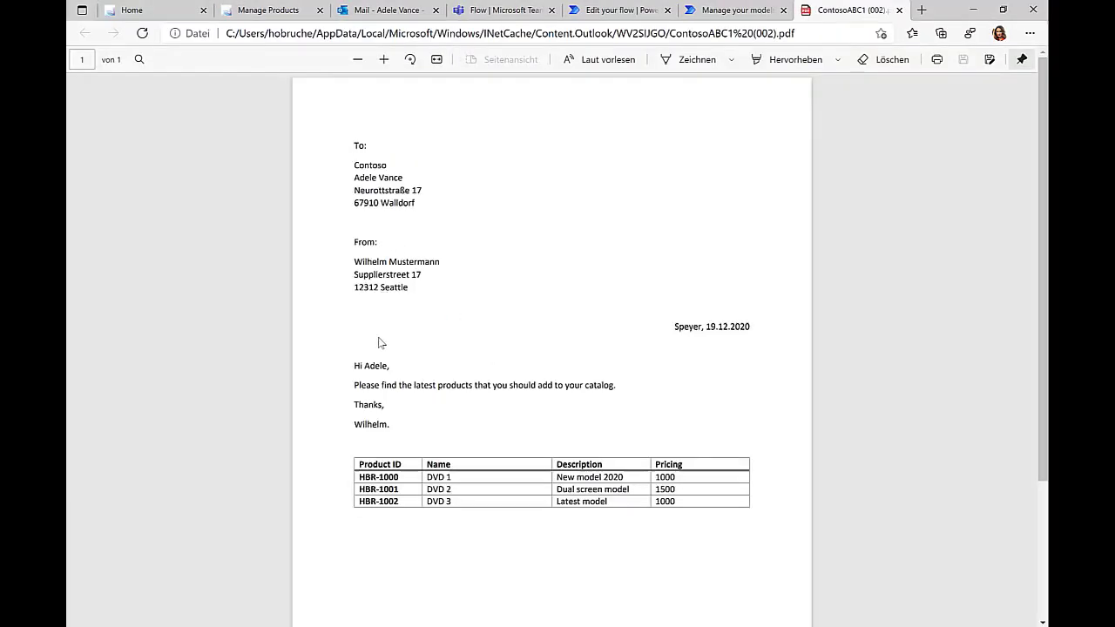
drag(425, 478, 602, 550)
click(472, 511)
key(alt+Tab)
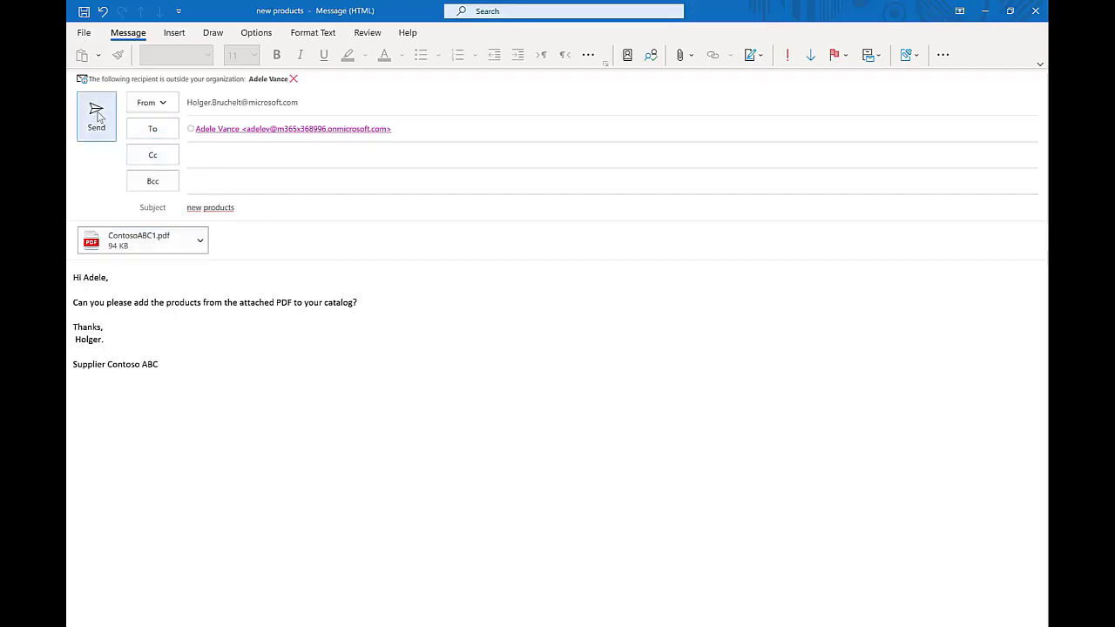
click(97, 115)
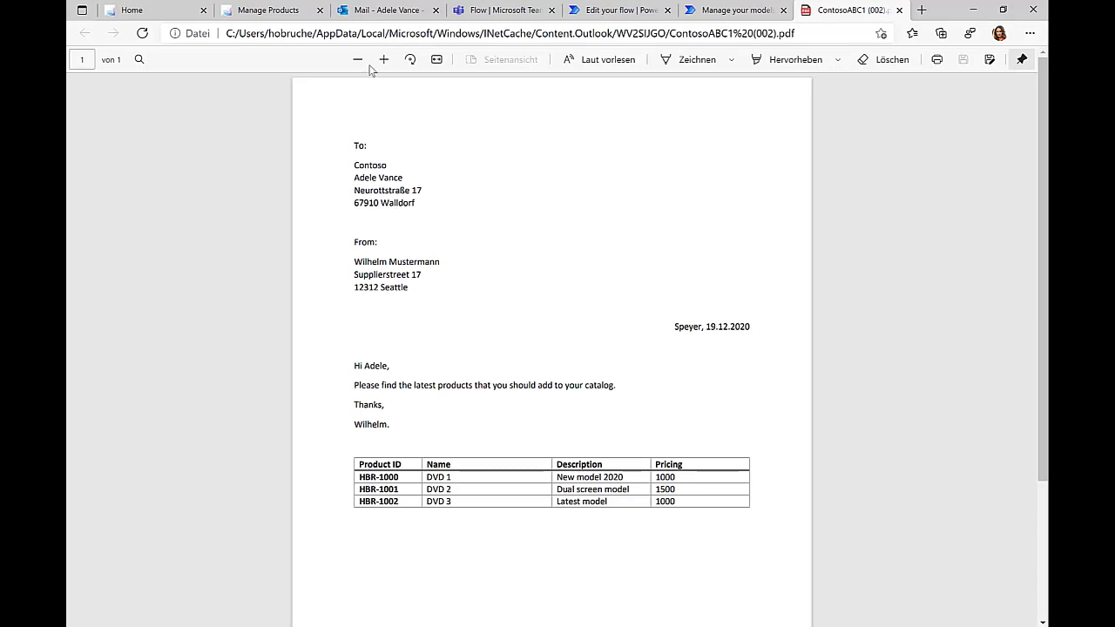
Switch to the recipient's Outlook web inbox and read the received "new products" email
click(378, 18)
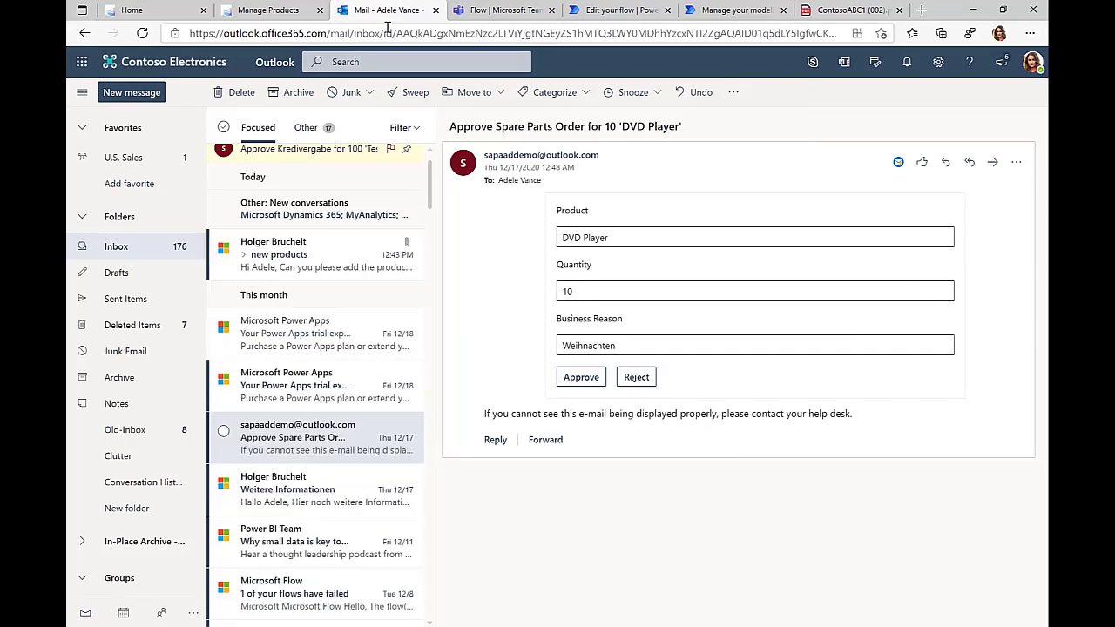
click(285, 256)
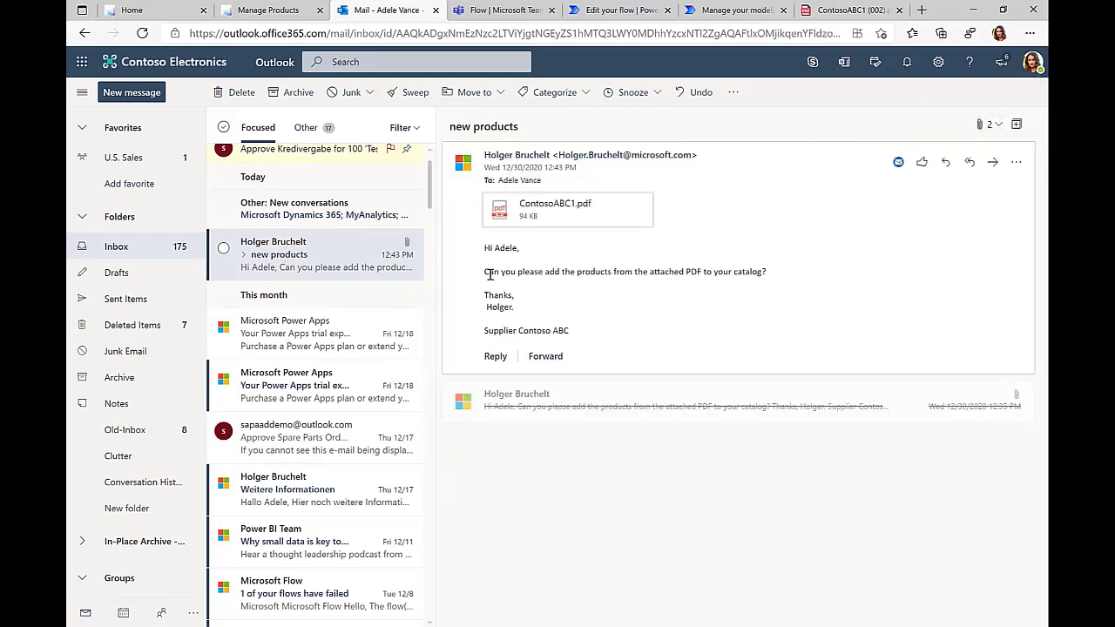
drag(488, 273, 774, 274)
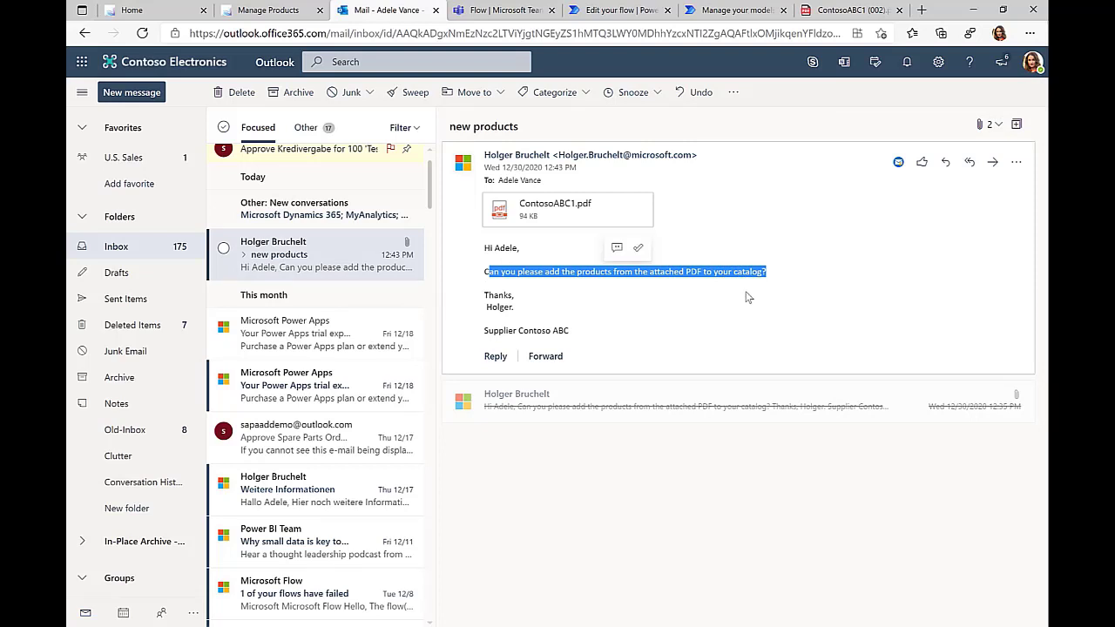
click(746, 297)
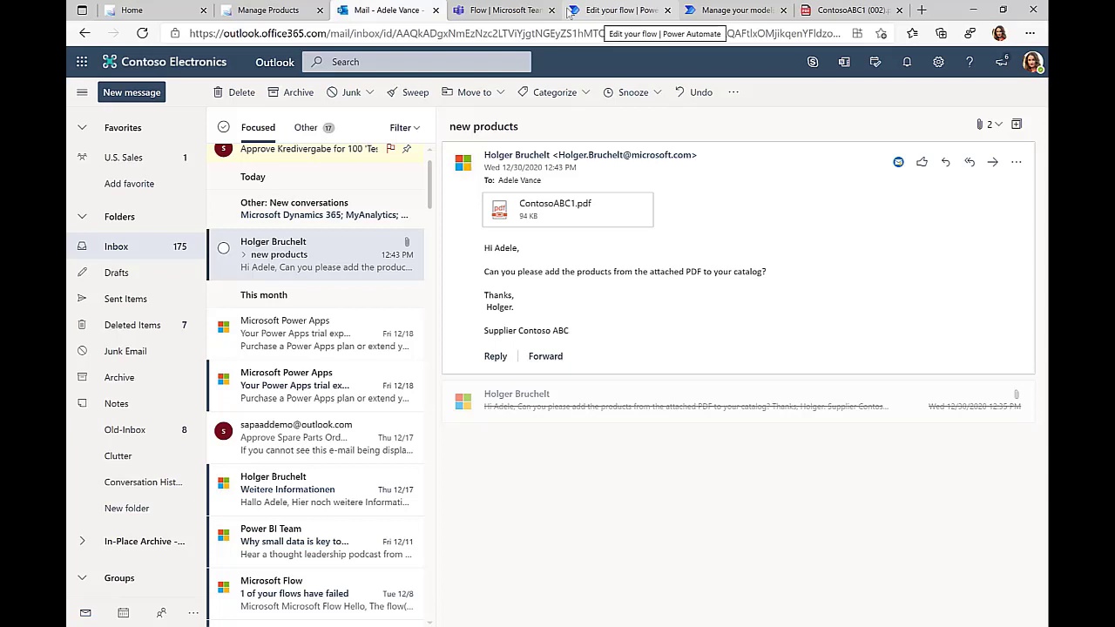
Switch to the Flow chat in Microsoft Teams, check the new product request for HBR-1000 (DVD 1) and approve it
click(512, 14)
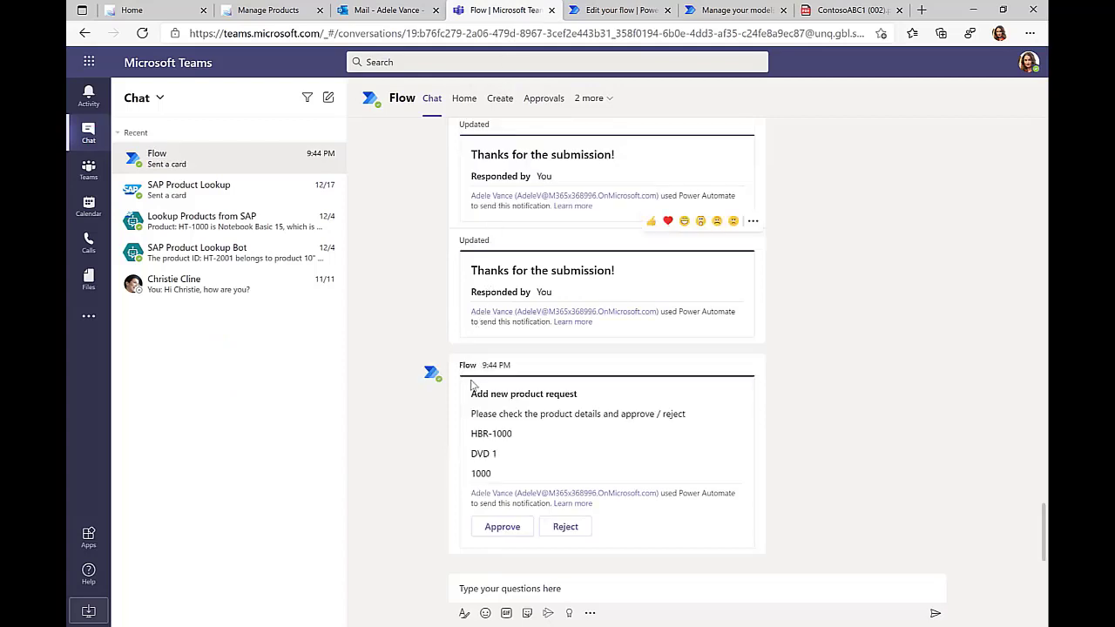
drag(472, 393, 592, 398)
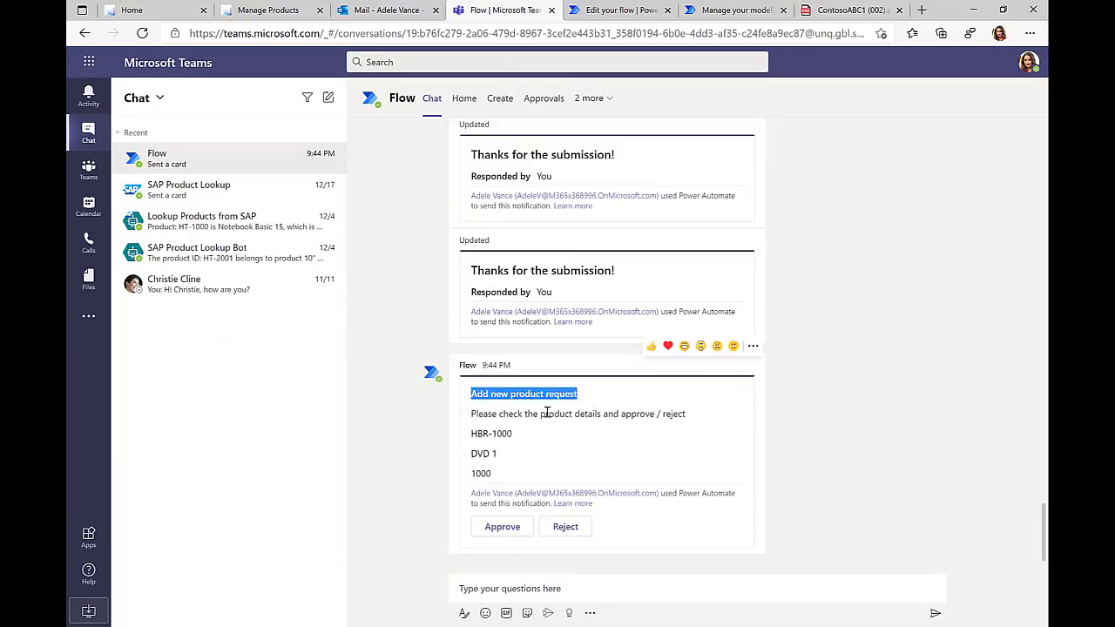
drag(471, 433, 536, 472)
click(536, 472)
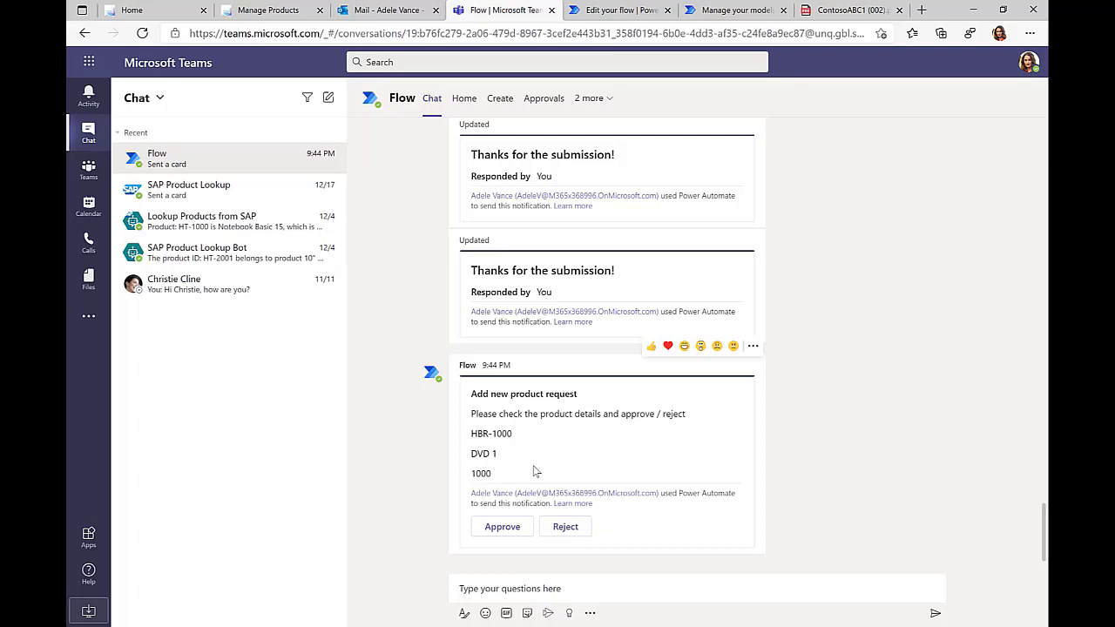
click(503, 527)
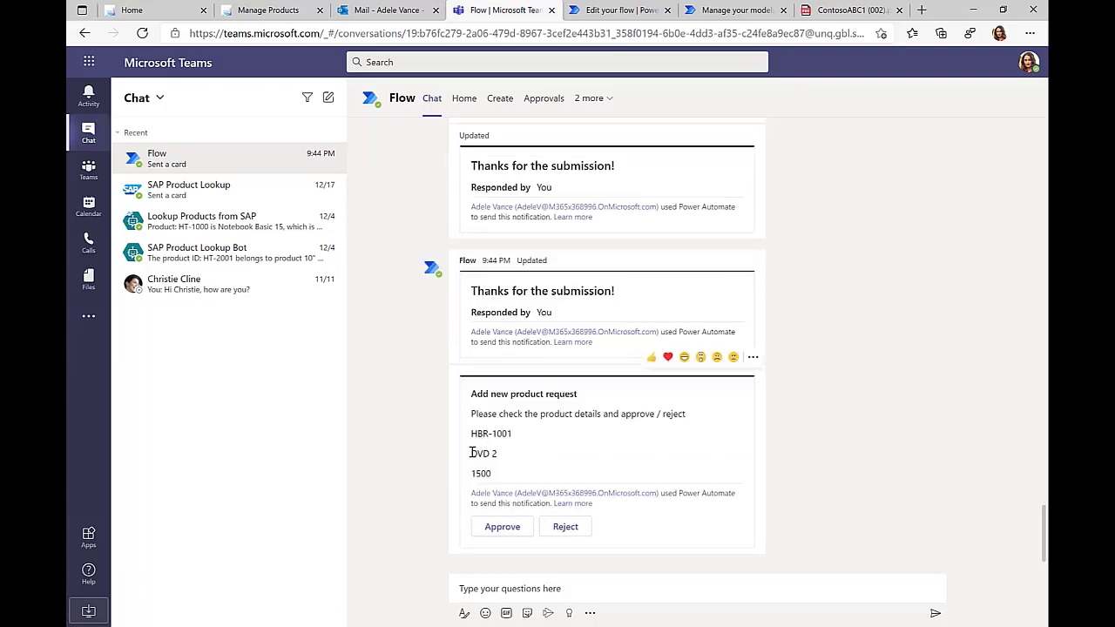
Check and approve the new product requests for HBR-1001 (DVD 2) and HBR-1002 (DVD 3)
drag(470, 453, 503, 458)
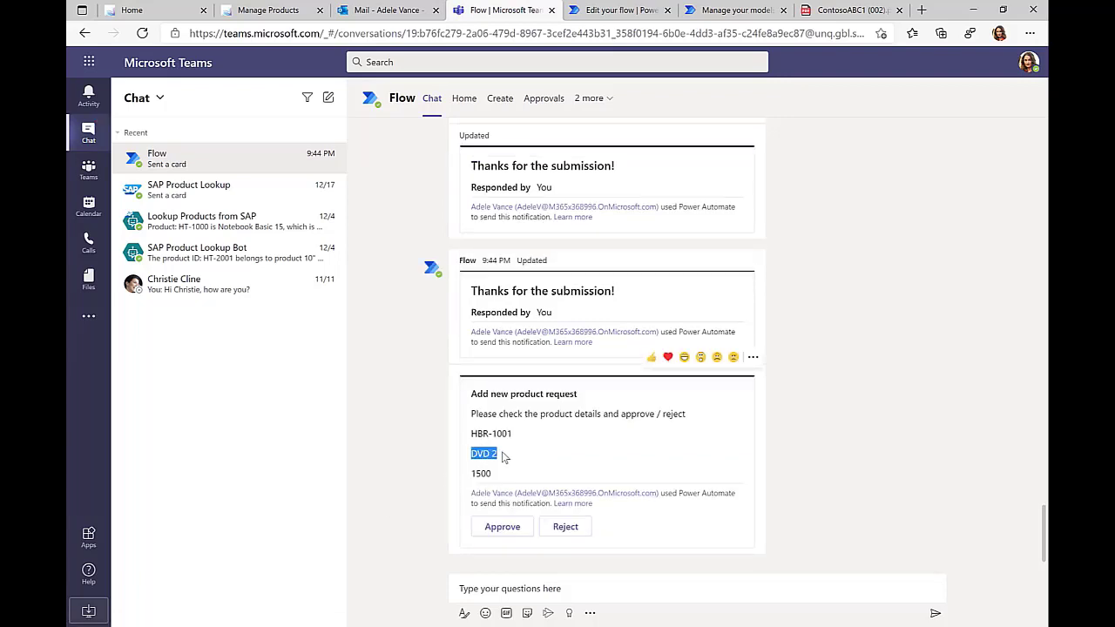
click(503, 527)
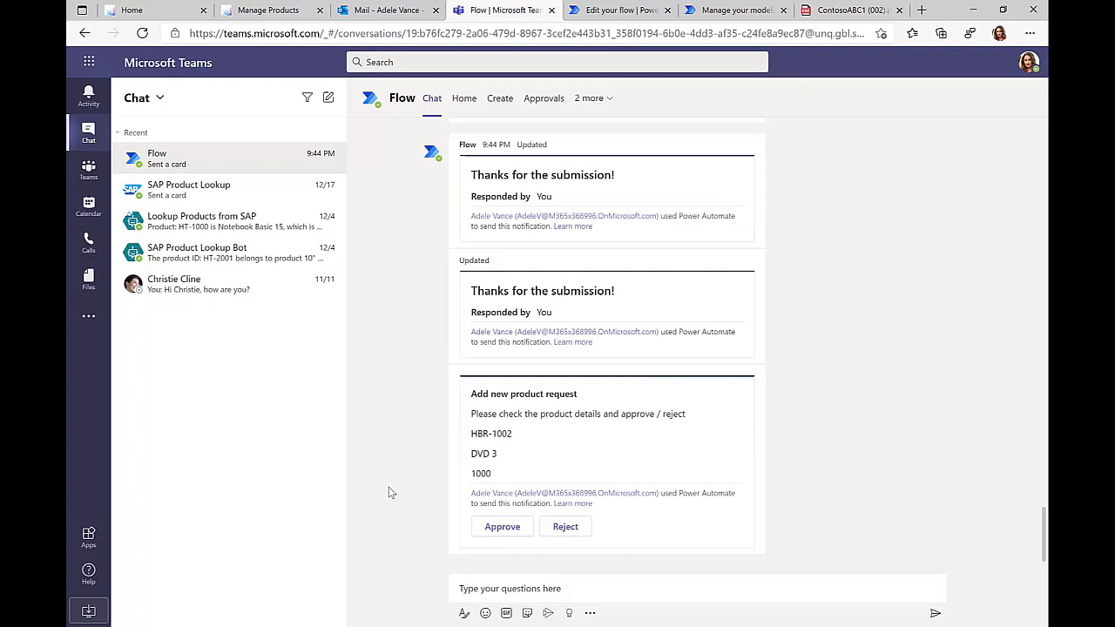
drag(471, 453, 517, 459)
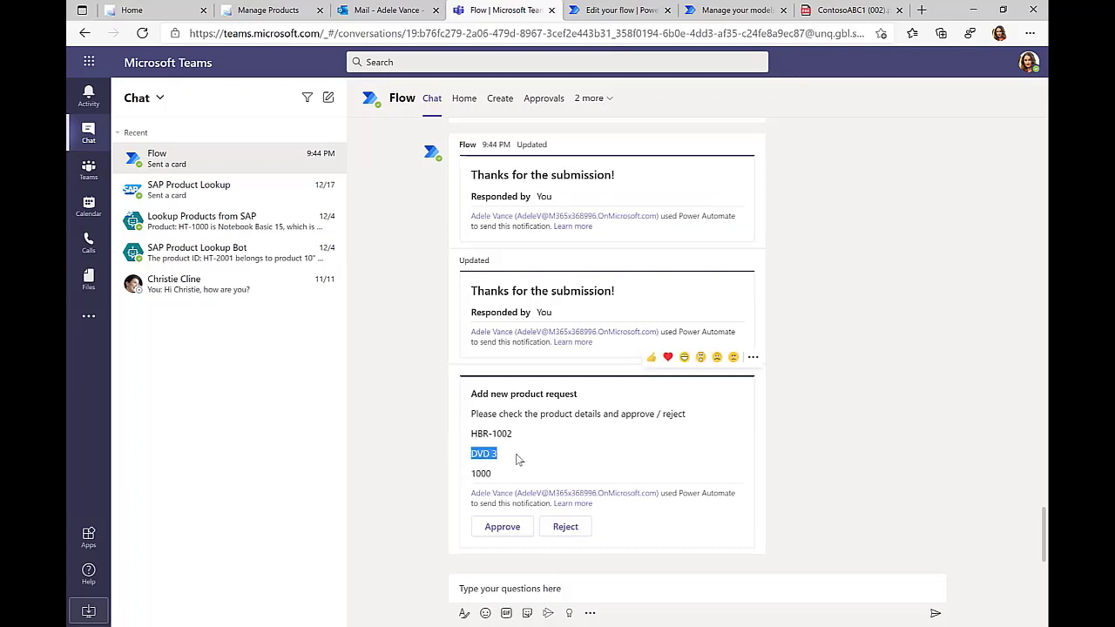
click(495, 528)
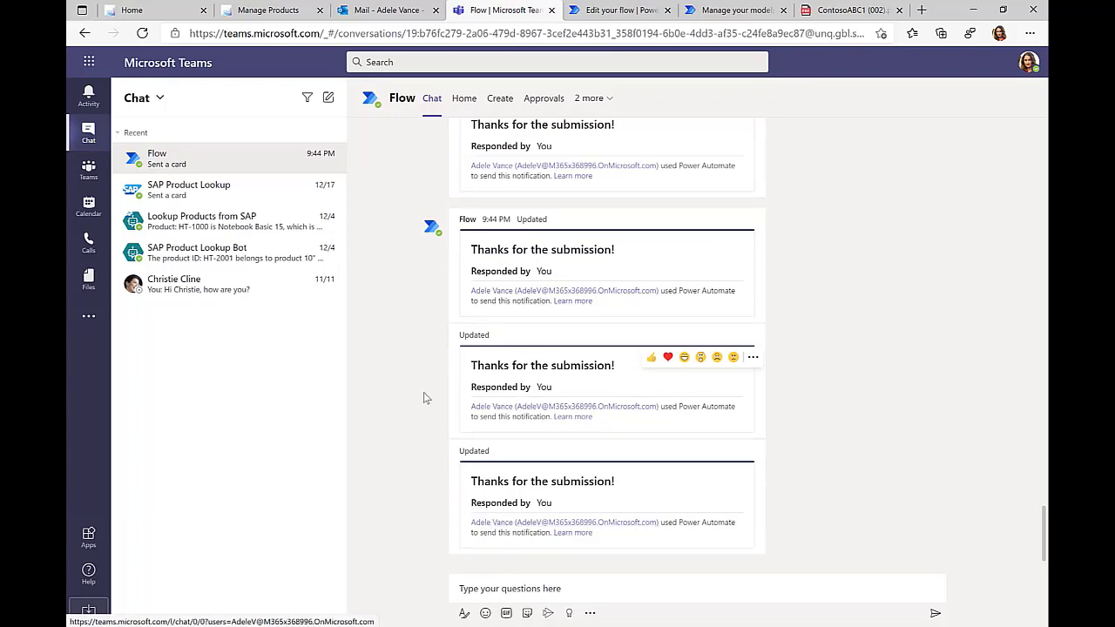
Switch to SAP Manage Products and search the product list for HBR-1000
click(262, 11)
click(129, 135)
text(HBR-1000)
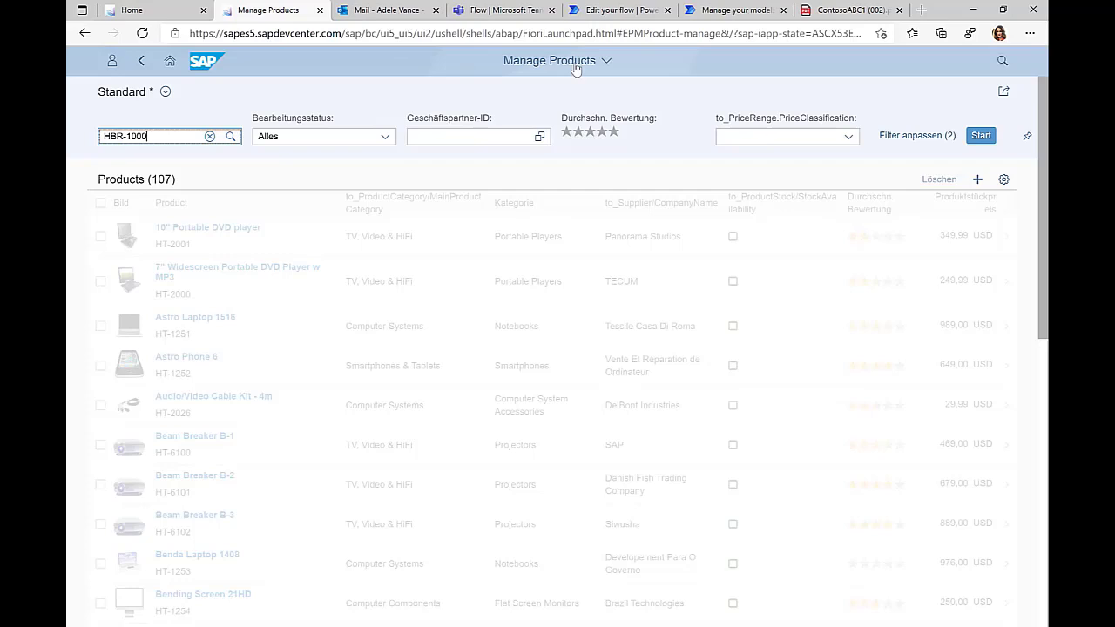
click(983, 138)
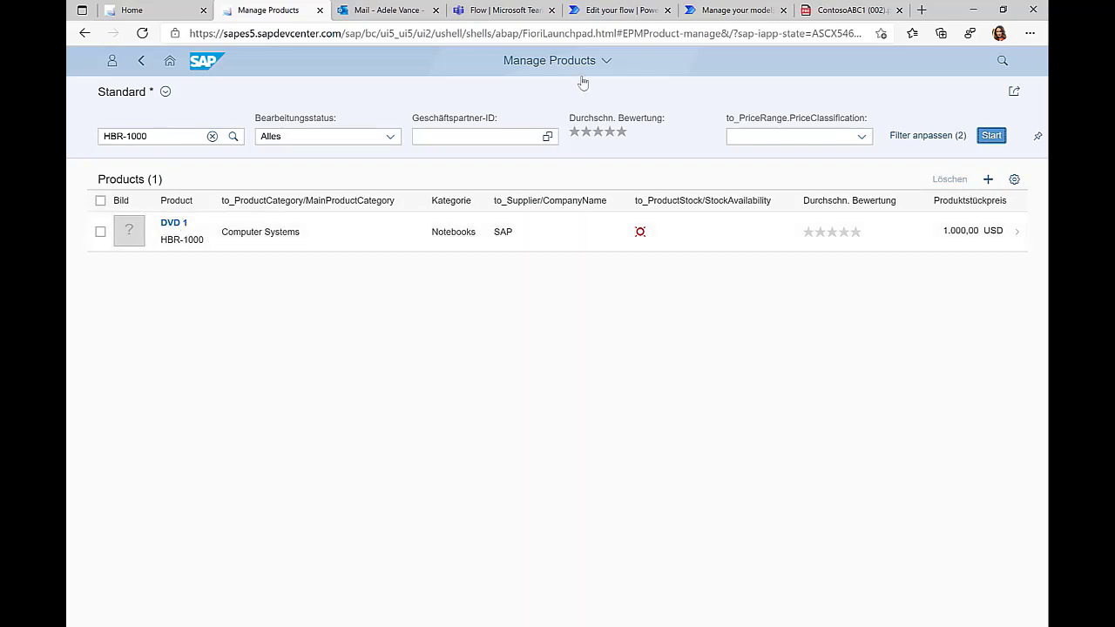
Open the Created Products from Email flow in Power Automate's editor and inspect its email trigger, attachment loop and form processing step
click(600, 19)
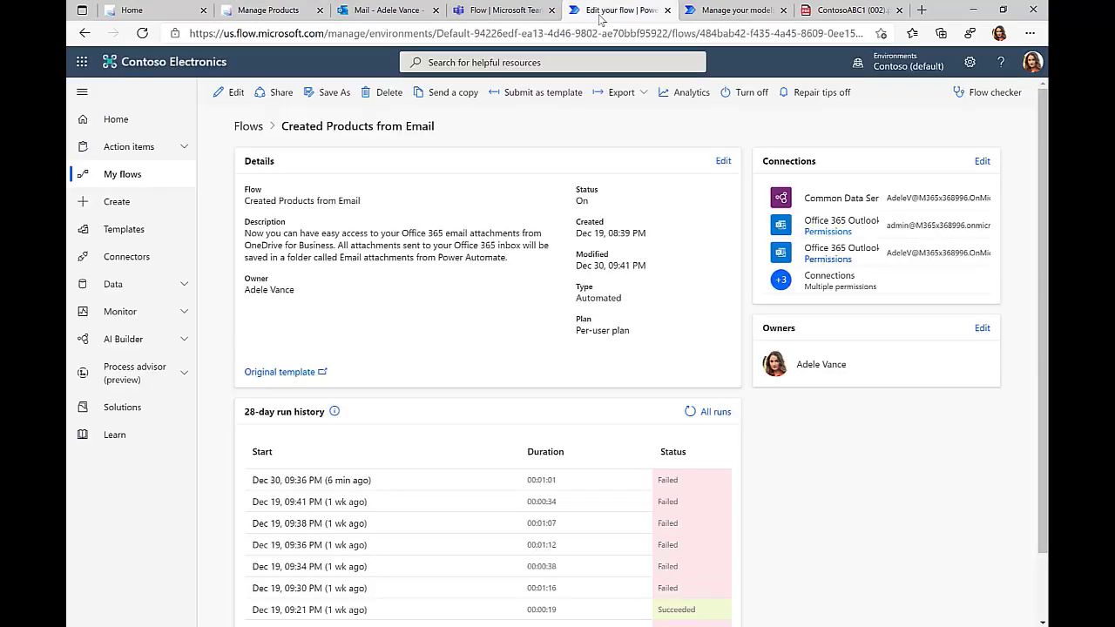
click(228, 93)
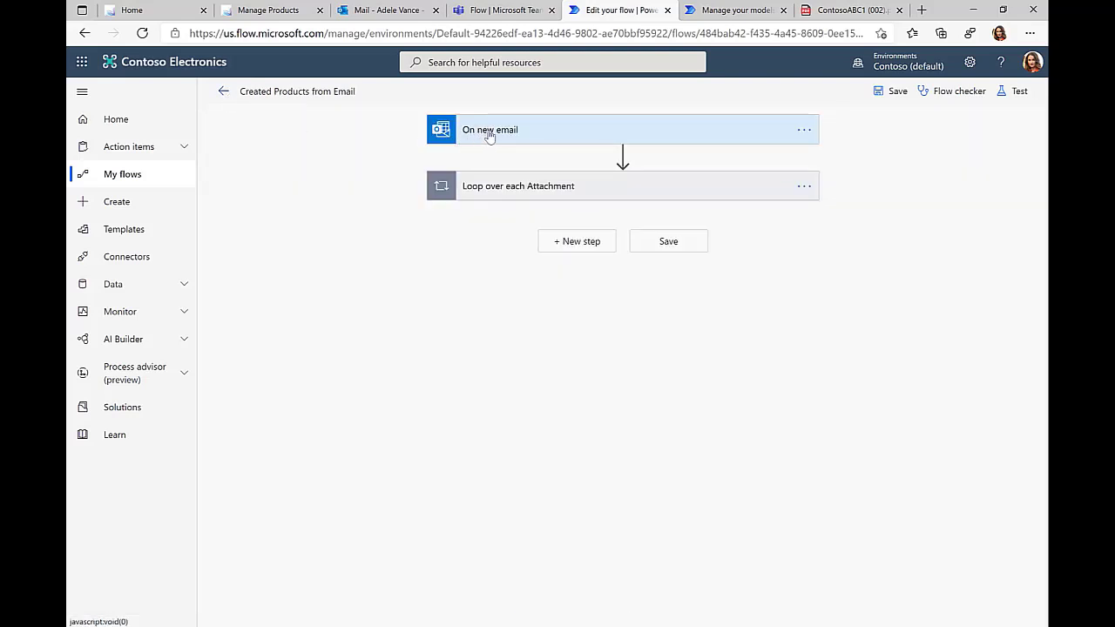
click(491, 135)
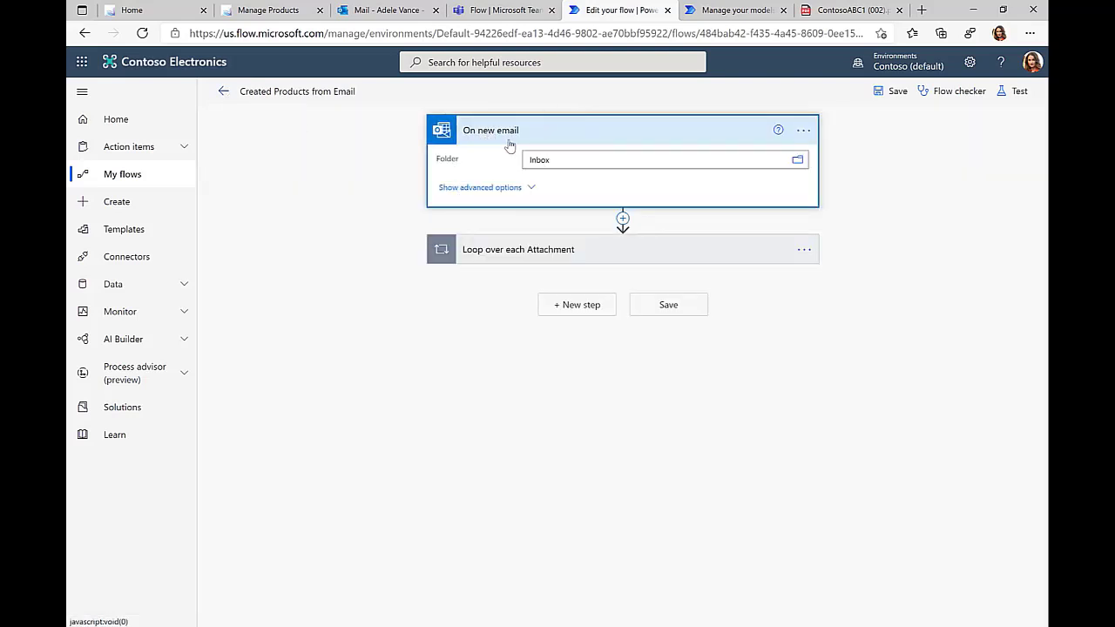
click(492, 250)
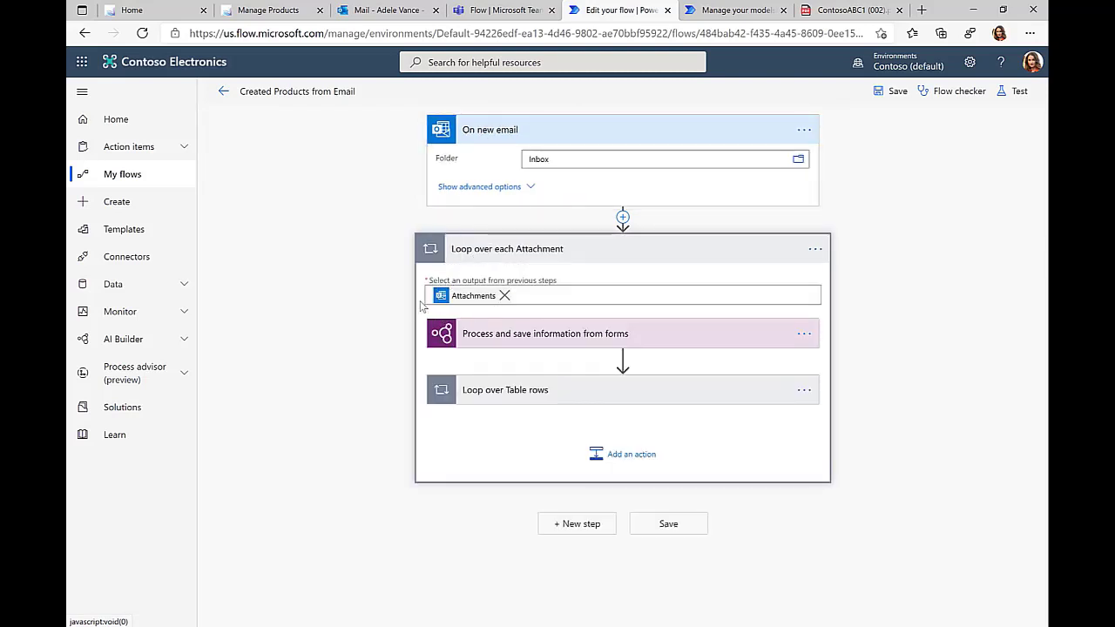
click(516, 341)
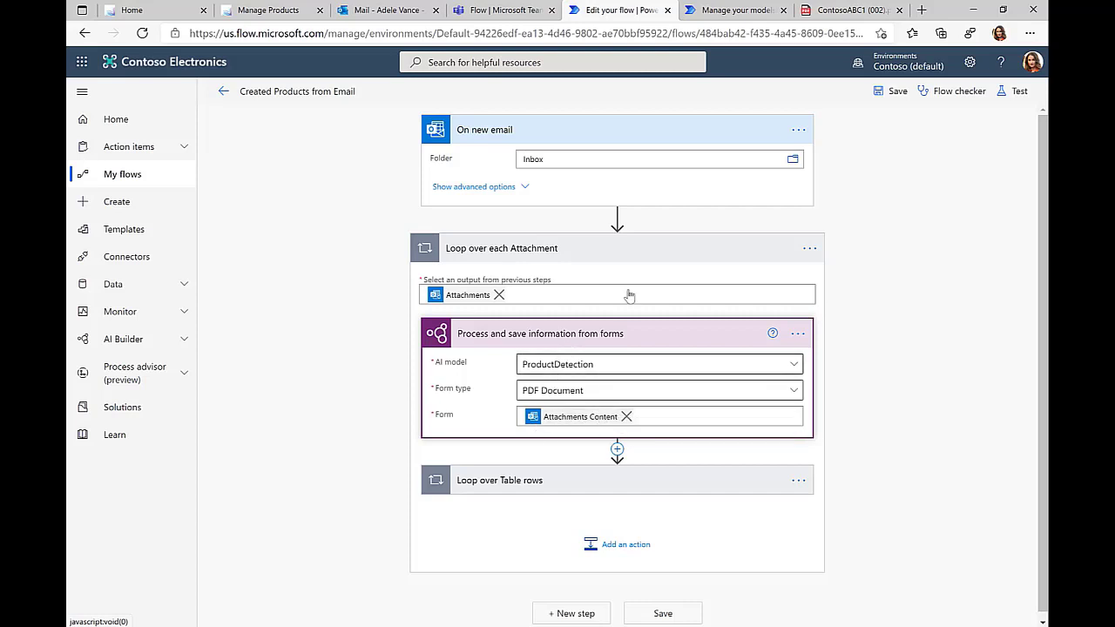
View the ProductDetection model in AI Builder and return to the flow editor
click(720, 9)
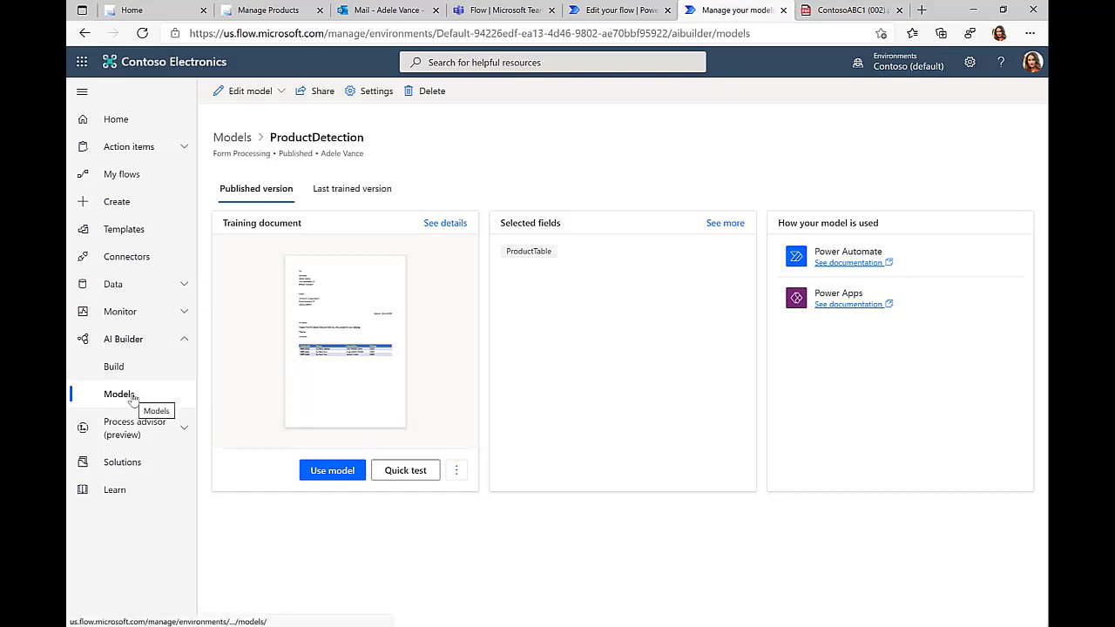
mouse_move(393, 335)
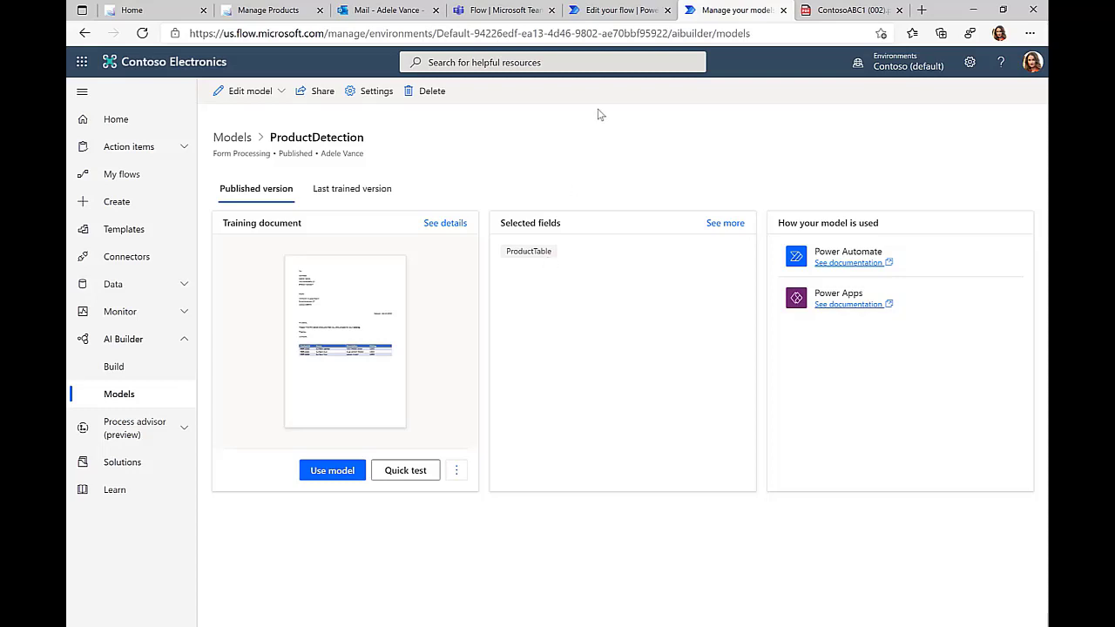
click(613, 10)
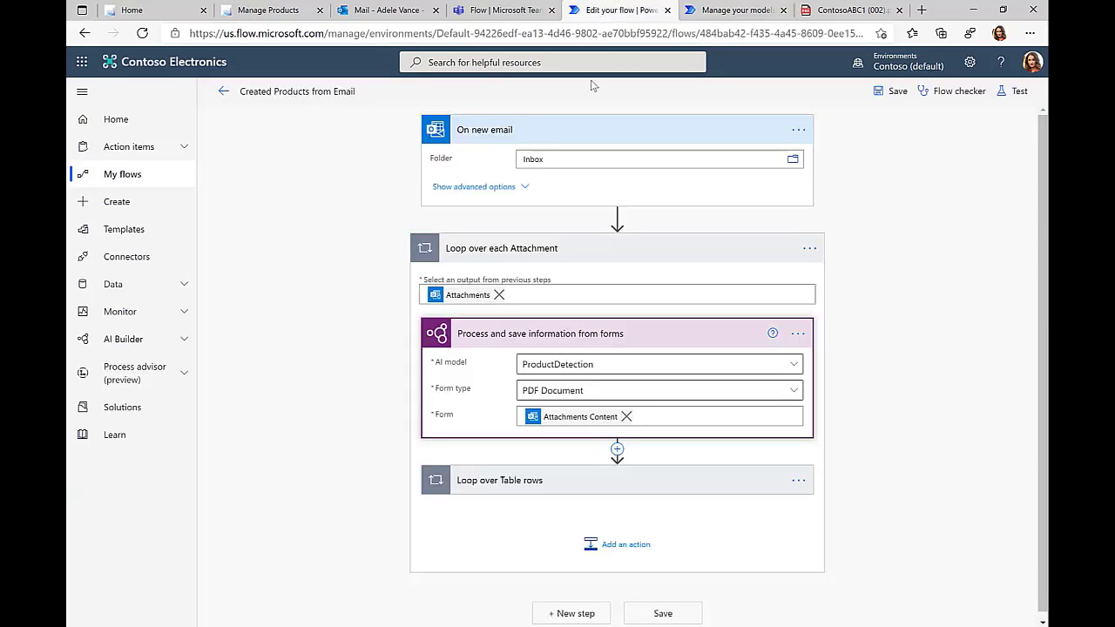
Expand the loop over table rows and inspect the settings of its Teams Adaptive Card step
click(490, 482)
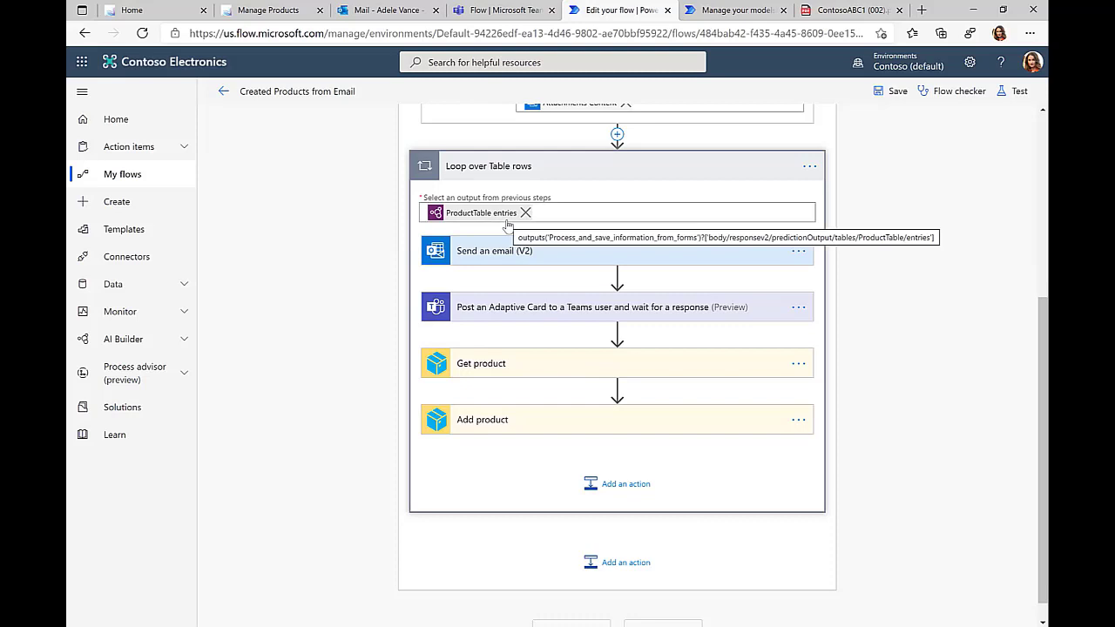
click(504, 307)
scroll(366, 358, down, 2)
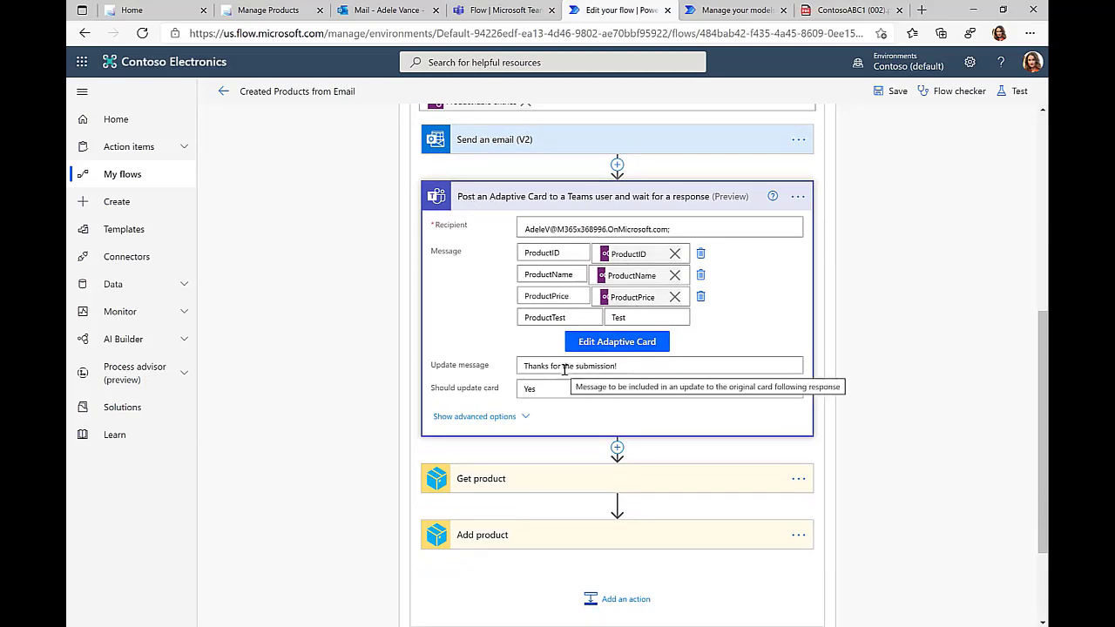
scroll(490, 432, down, 1)
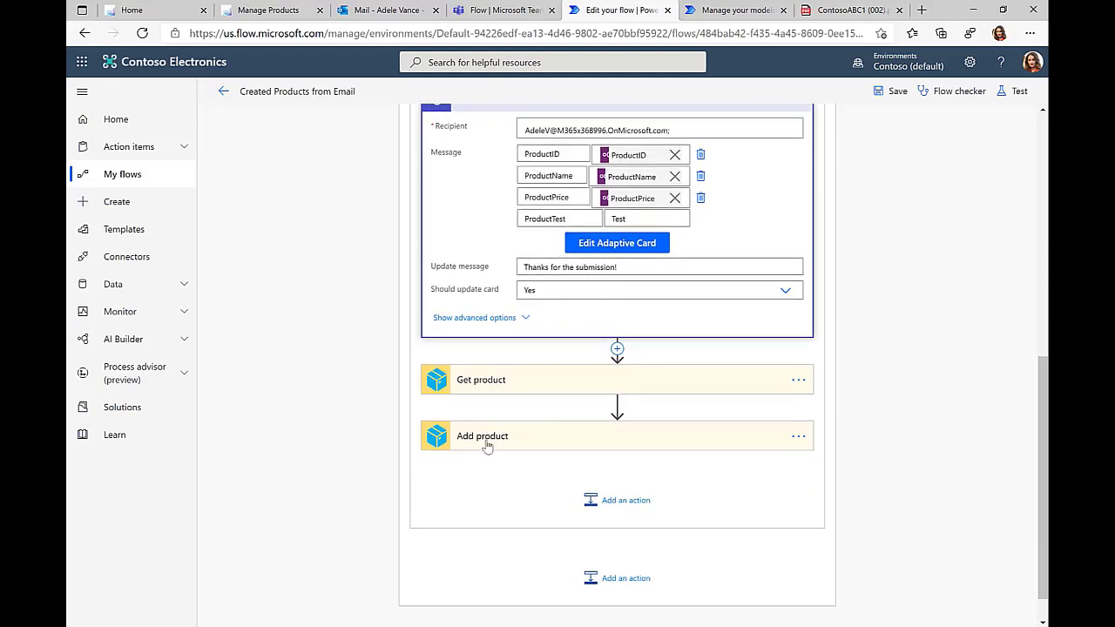
Expand the Add product step and examine how its fields are mapped to the ProductTable values
click(488, 445)
scroll(579, 350, down, 1)
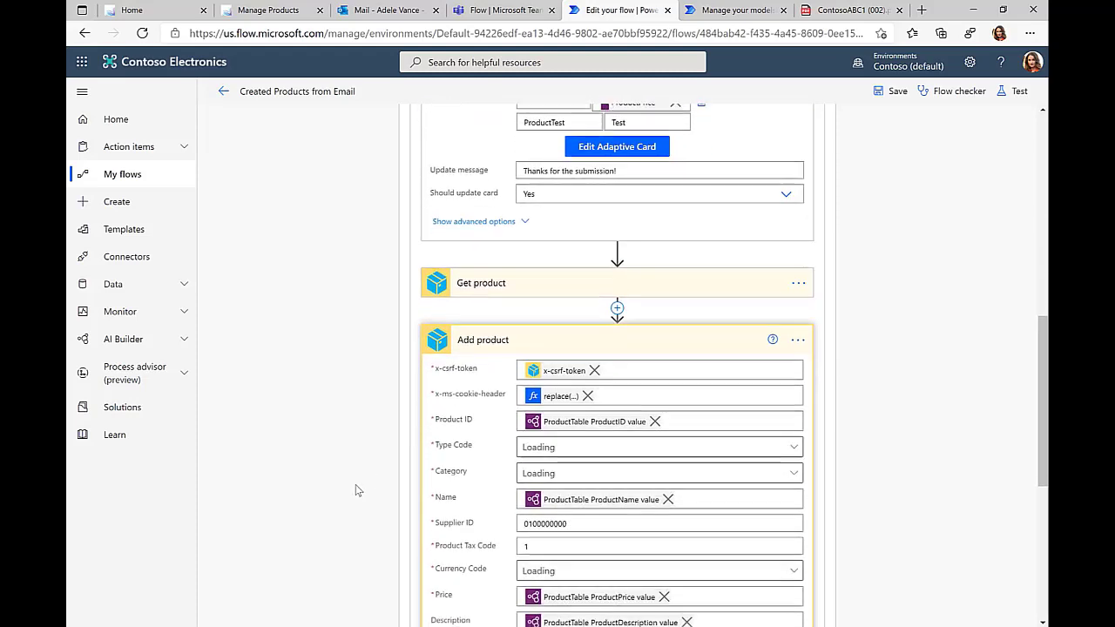
scroll(570, 470, down, 4)
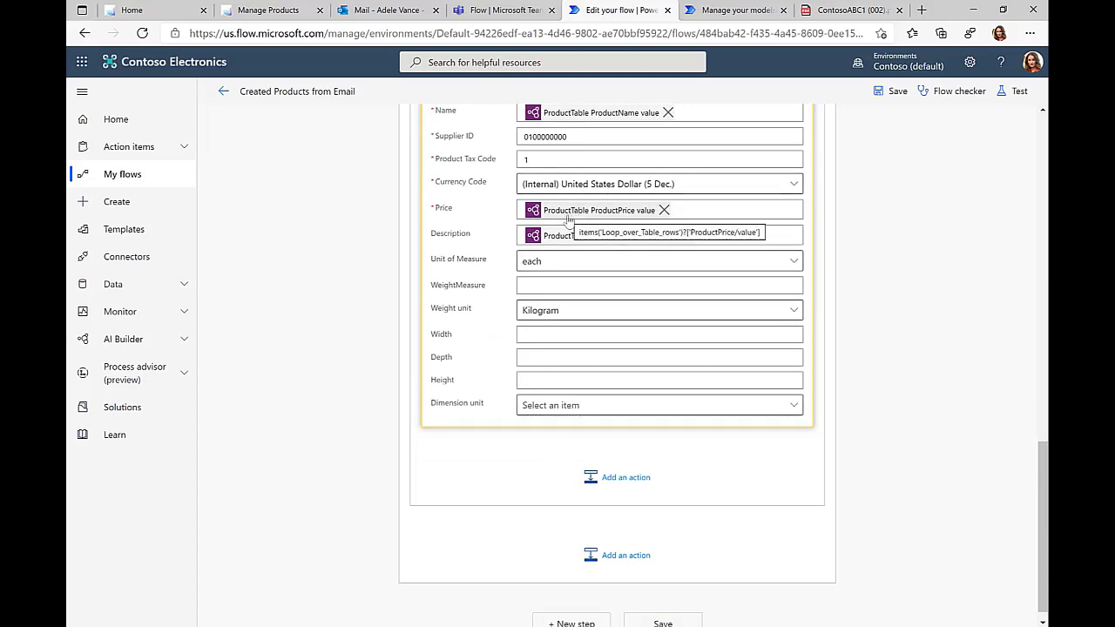
scroll(568, 221, up, 1)
scroll(568, 221, up, 15)
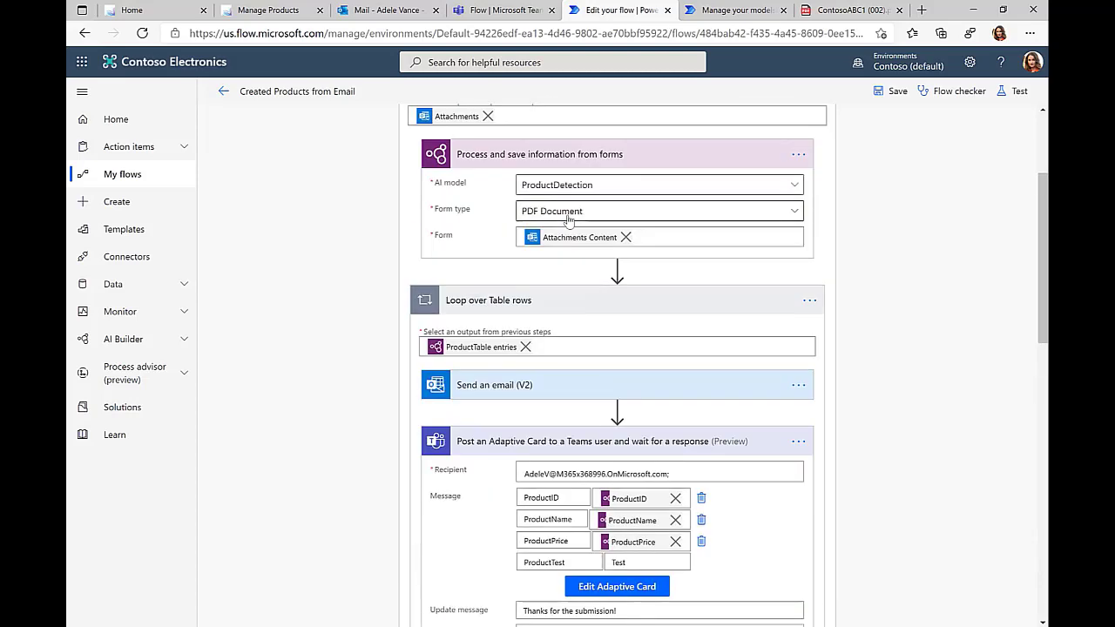
Leave the flow editor and open the Dec 30, 09:44 PM run from the flow's run history
click(223, 93)
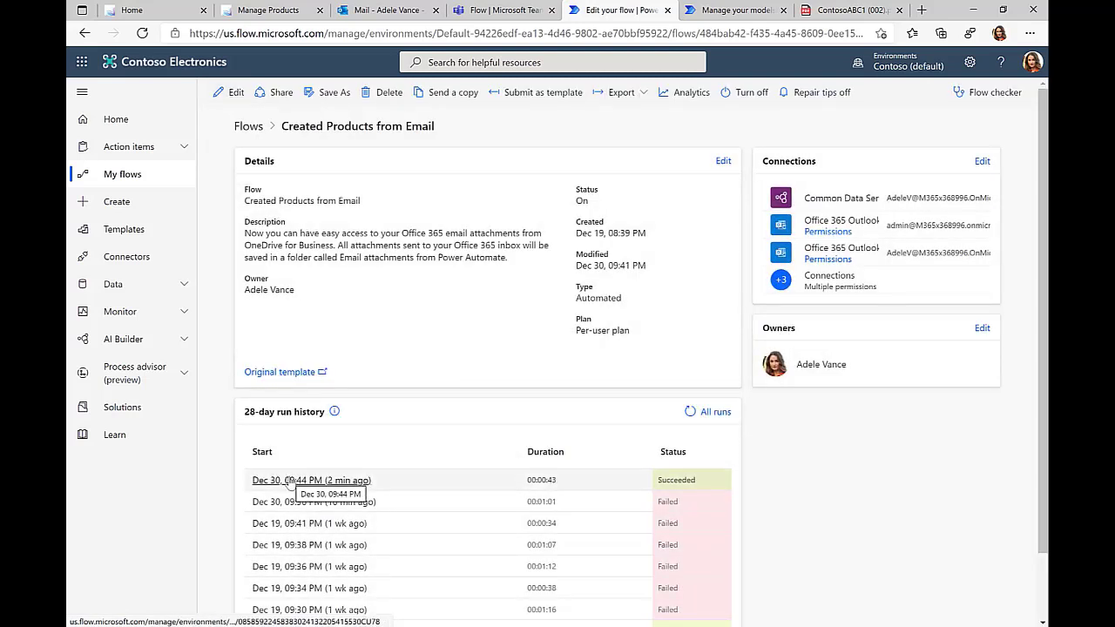
click(291, 482)
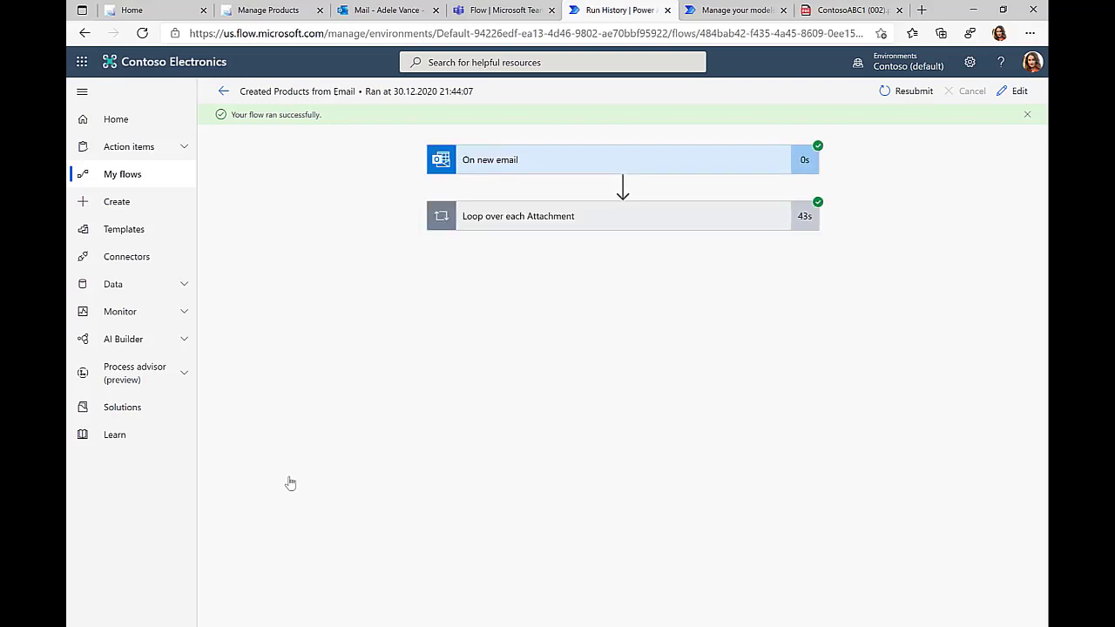
Expand the attachment loop and the table rows loop in the run, and check the inputs of the Send an email (V2) step
click(493, 216)
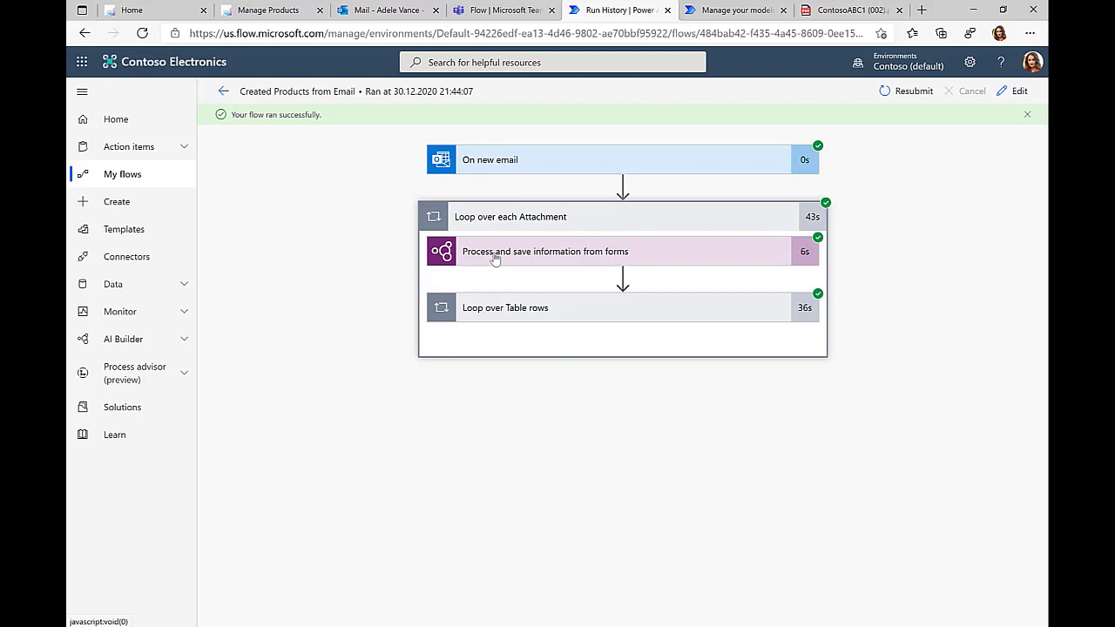
click(495, 310)
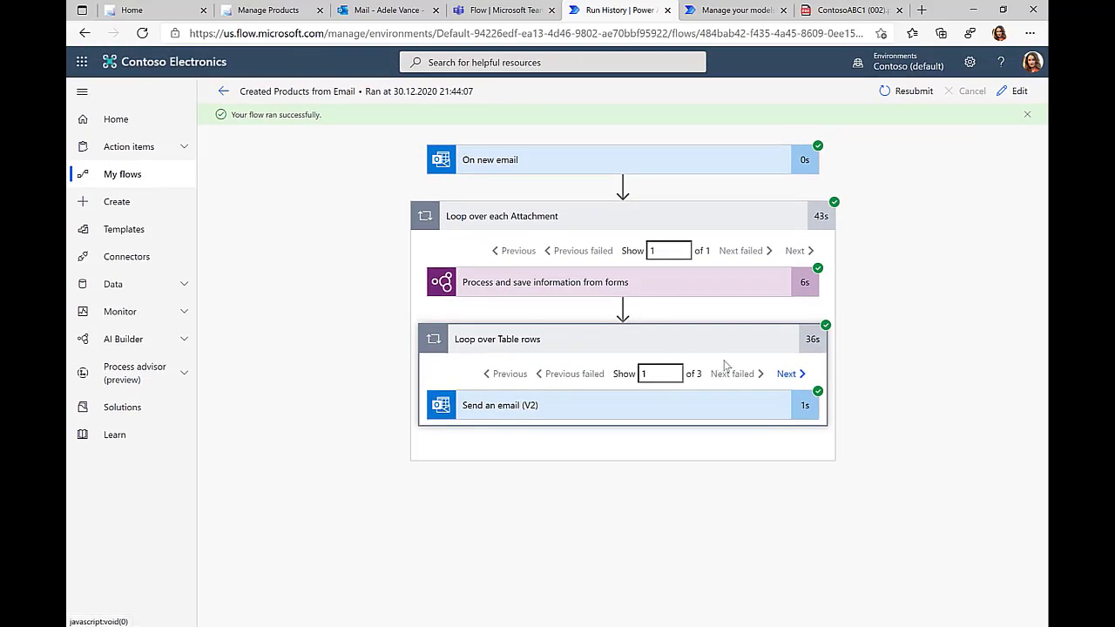
click(547, 415)
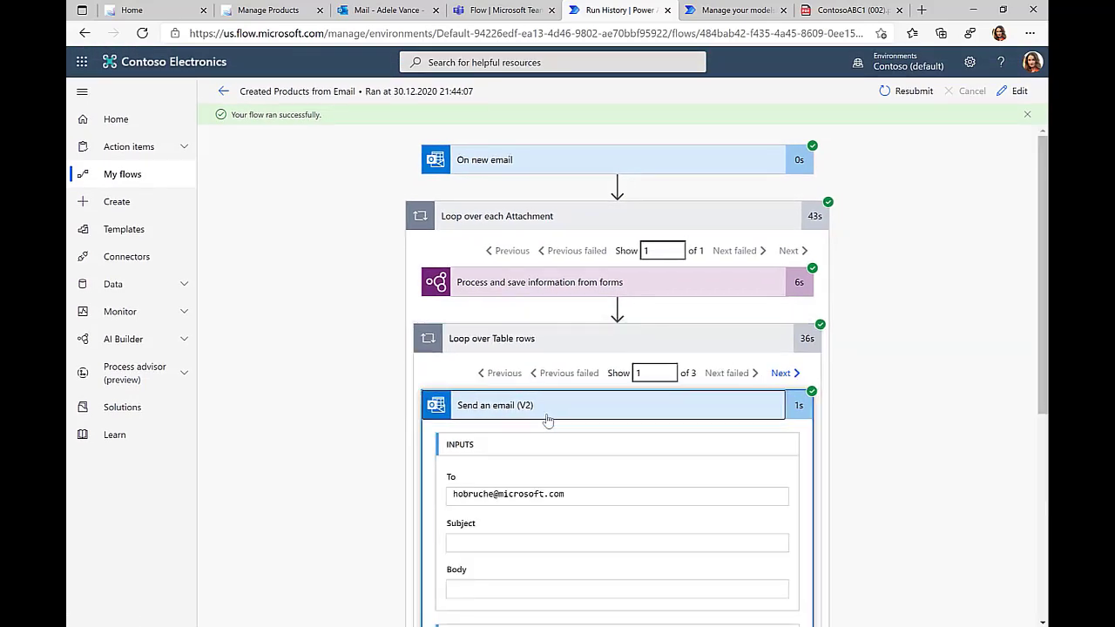
click(507, 415)
Expand the Teams Adaptive Card step of the first table row and examine the response body in its outputs
scroll(418, 450, down, 2)
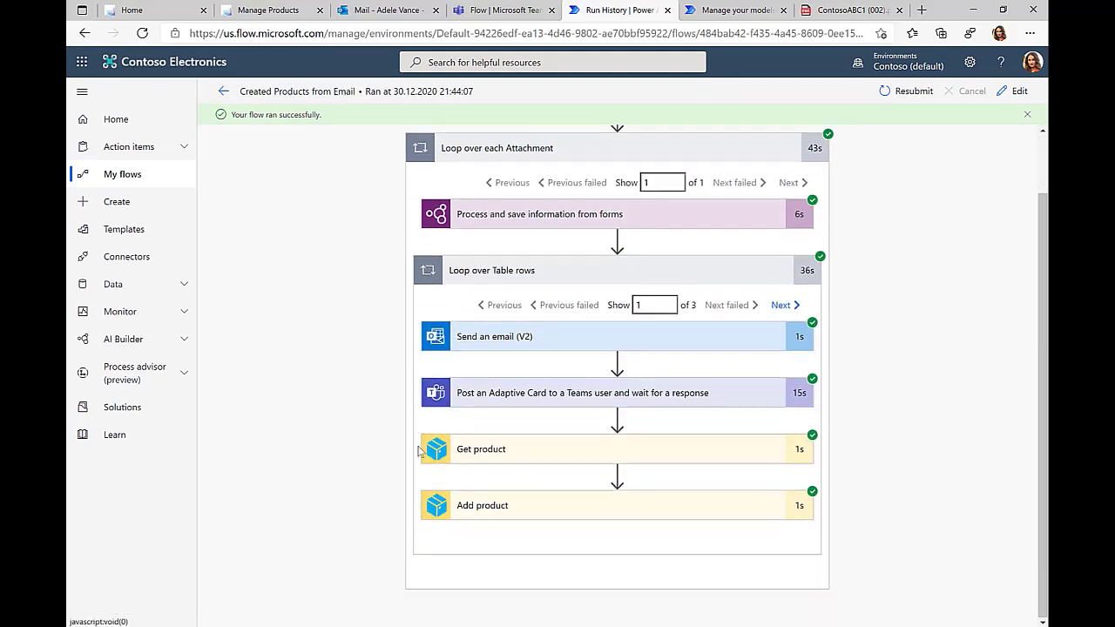
click(501, 400)
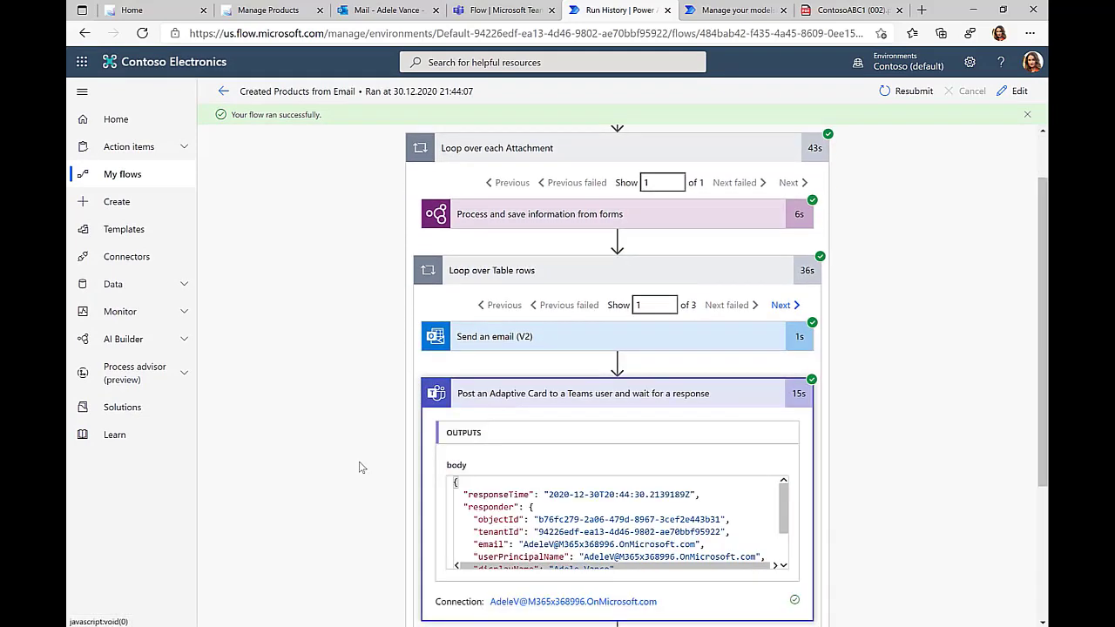
scroll(488, 375, down, 5)
scroll(545, 321, down, 3)
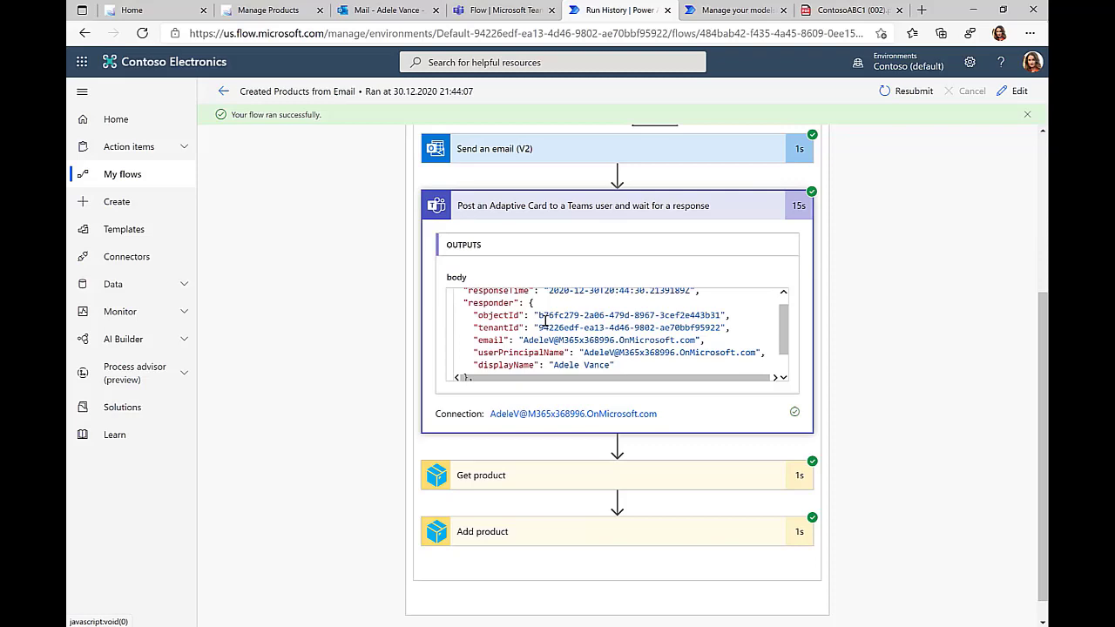
scroll(545, 321, up, 4)
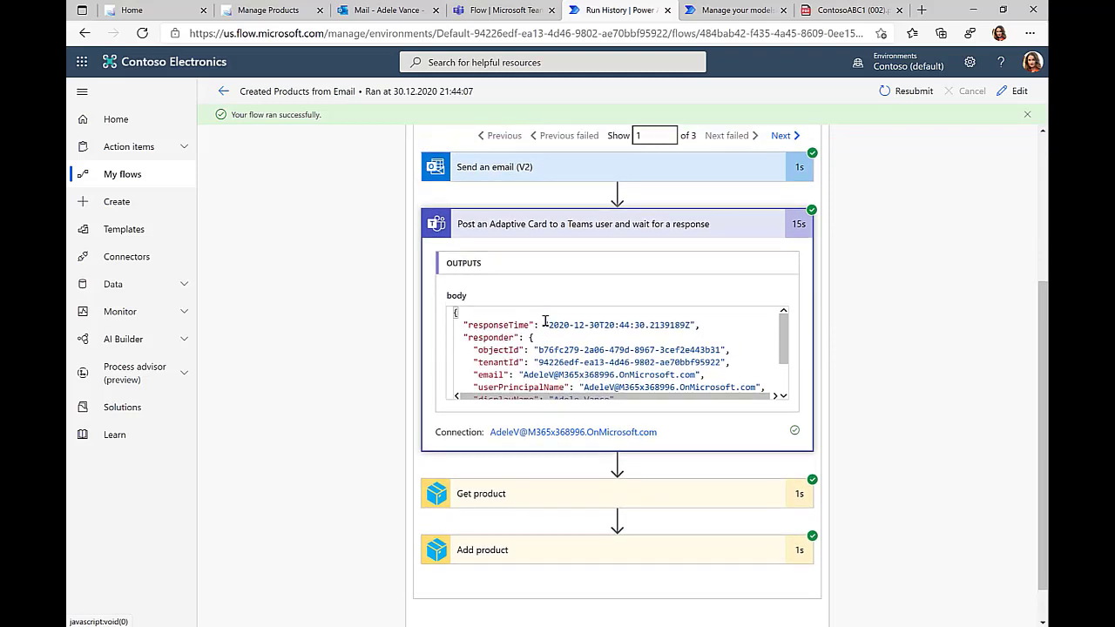
Expand the Add product step of the first table row and highlight its Product ID and Name input values
click(480, 550)
scroll(357, 509, down, 3)
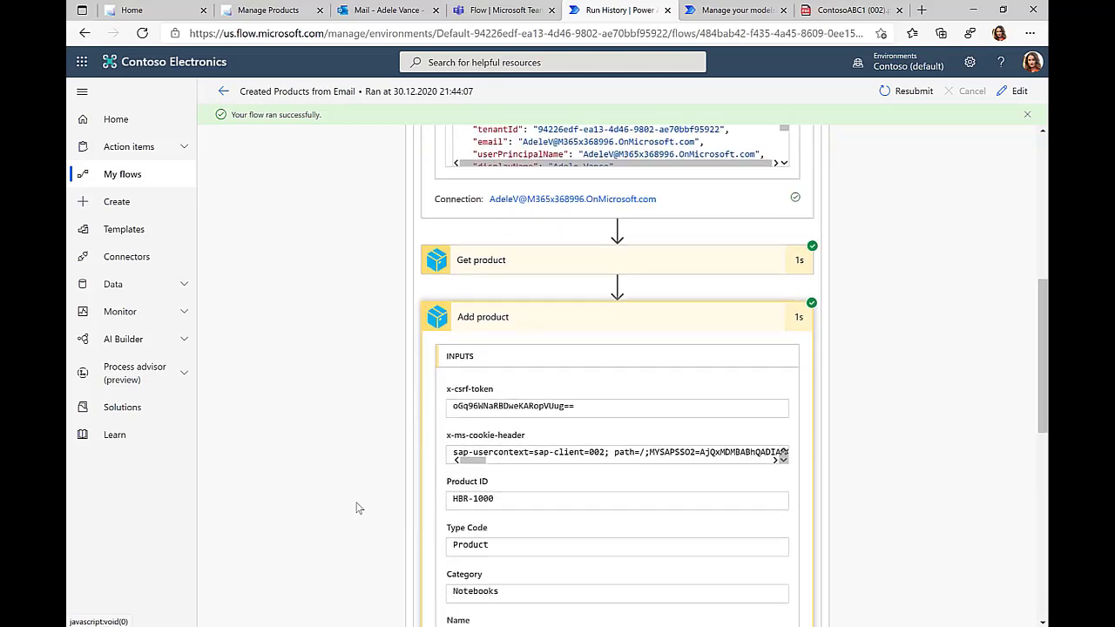
drag(473, 436, 436, 443)
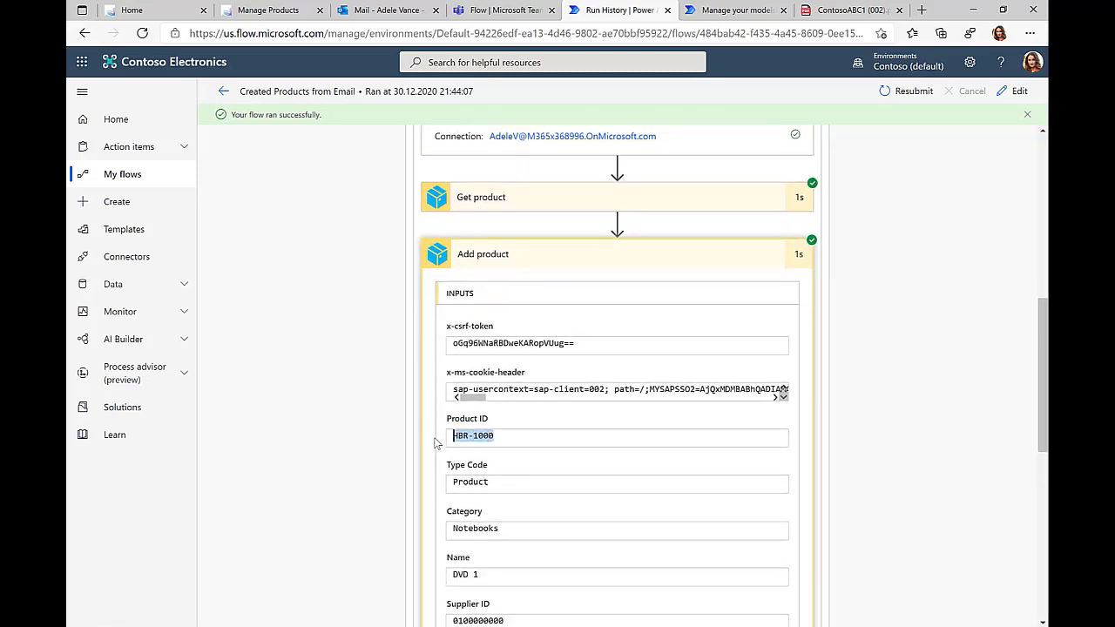
drag(498, 576, 439, 583)
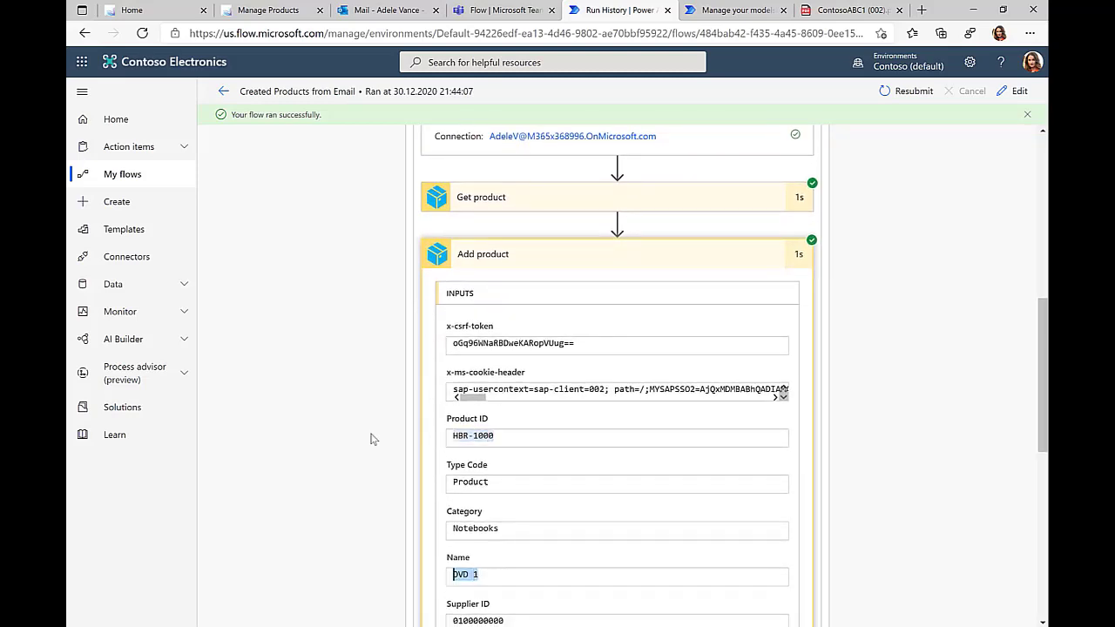
Show iteration 2 of the table rows loop and review its Add product values, highlighting the Product ID and Name
scroll(371, 439, up, 5)
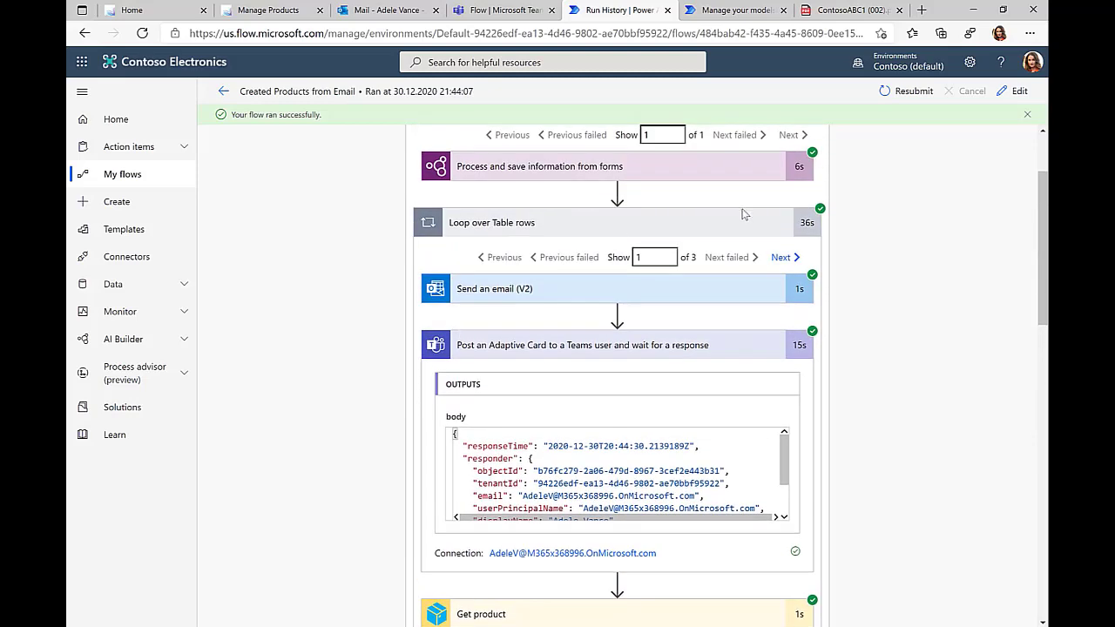
click(779, 258)
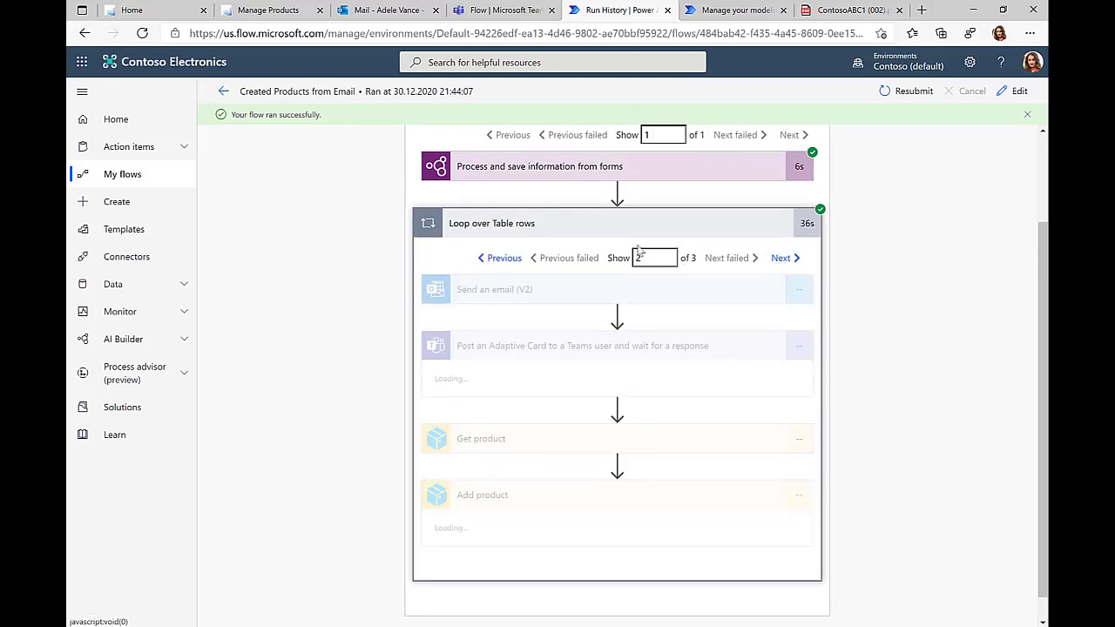
scroll(489, 398, down, 5)
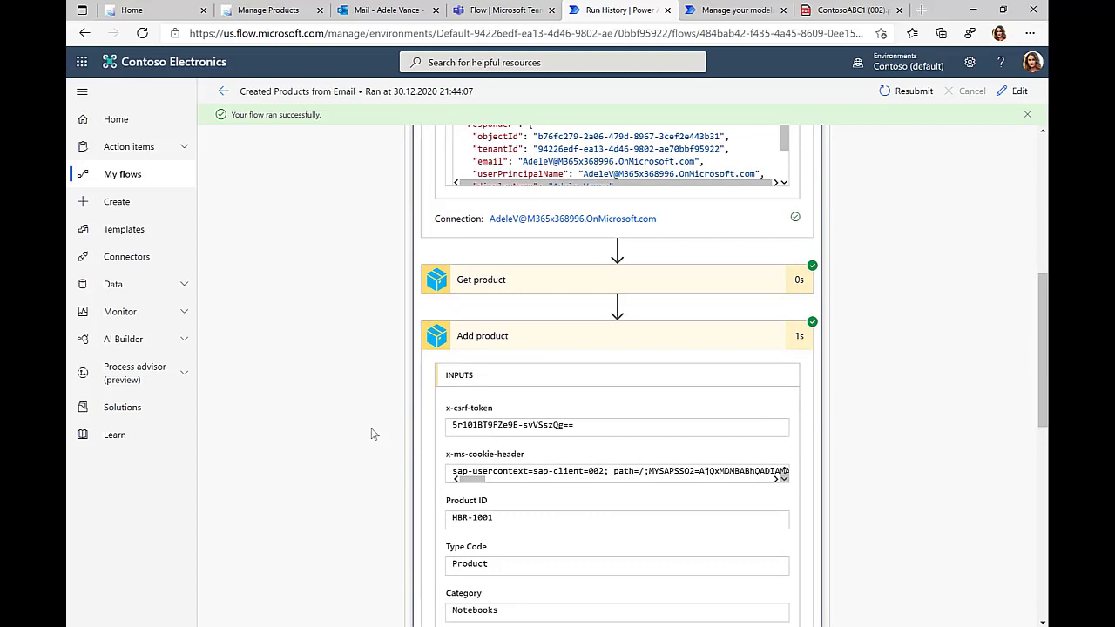
drag(501, 395, 449, 396)
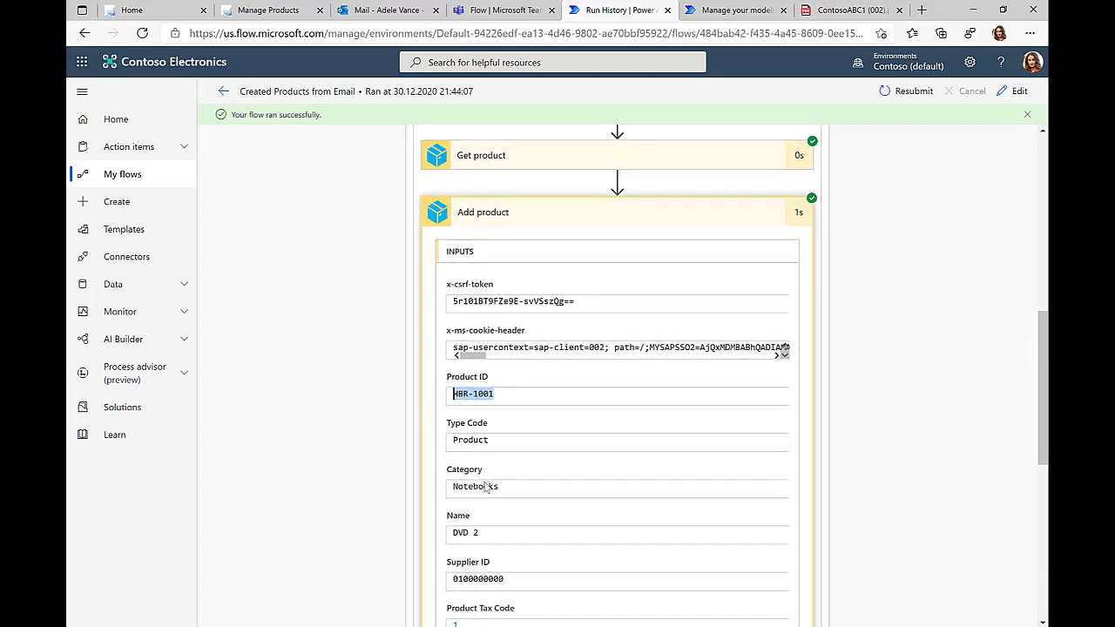
drag(480, 532, 444, 539)
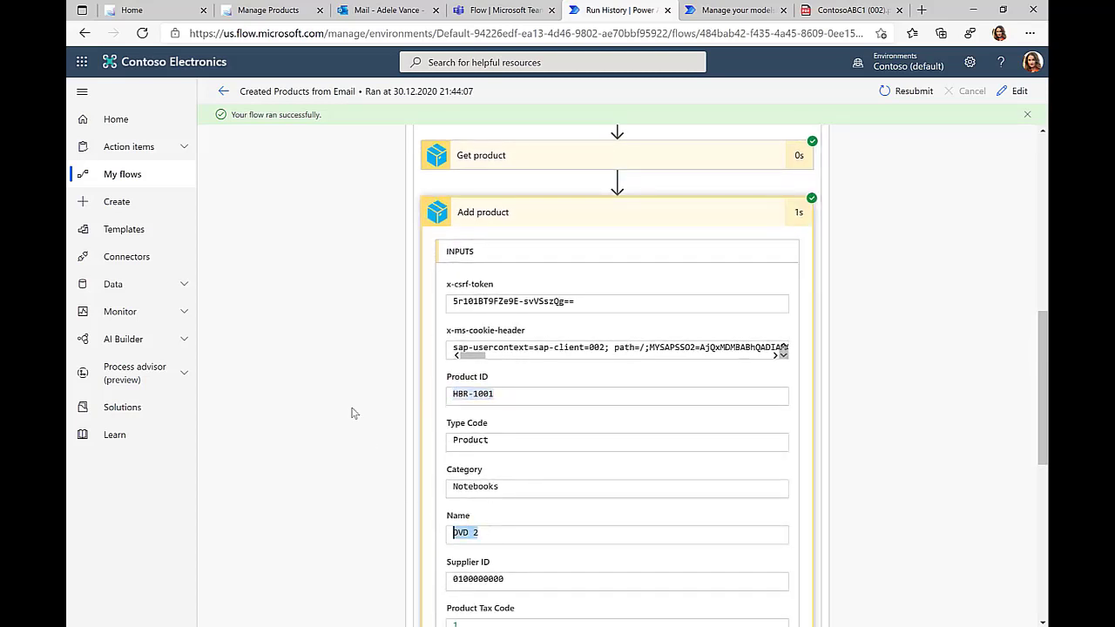
scroll(352, 413, down, 6)
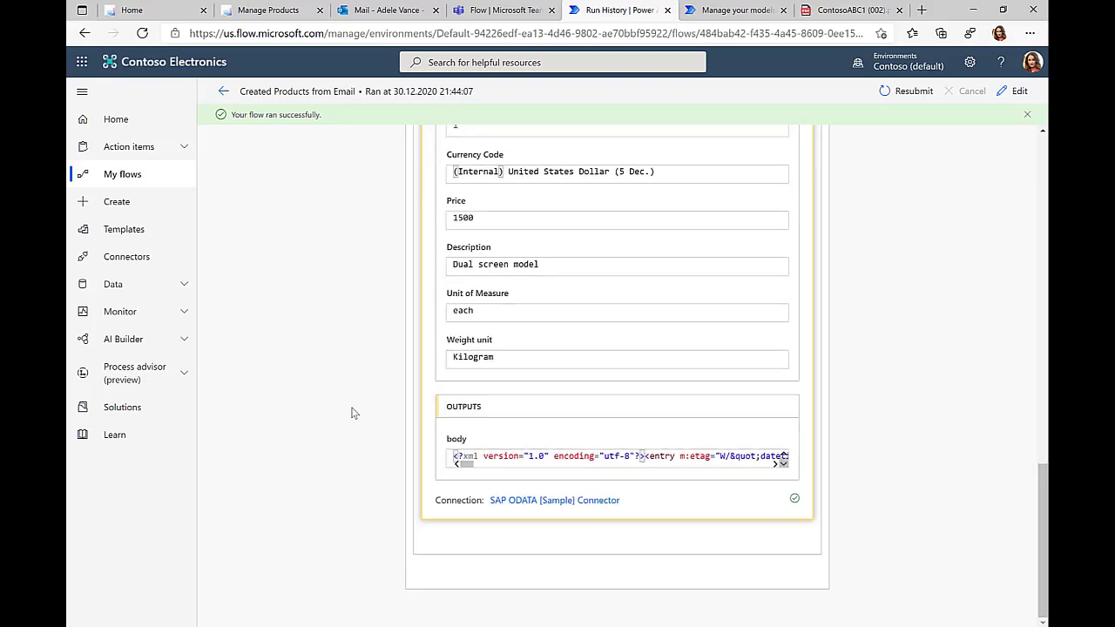